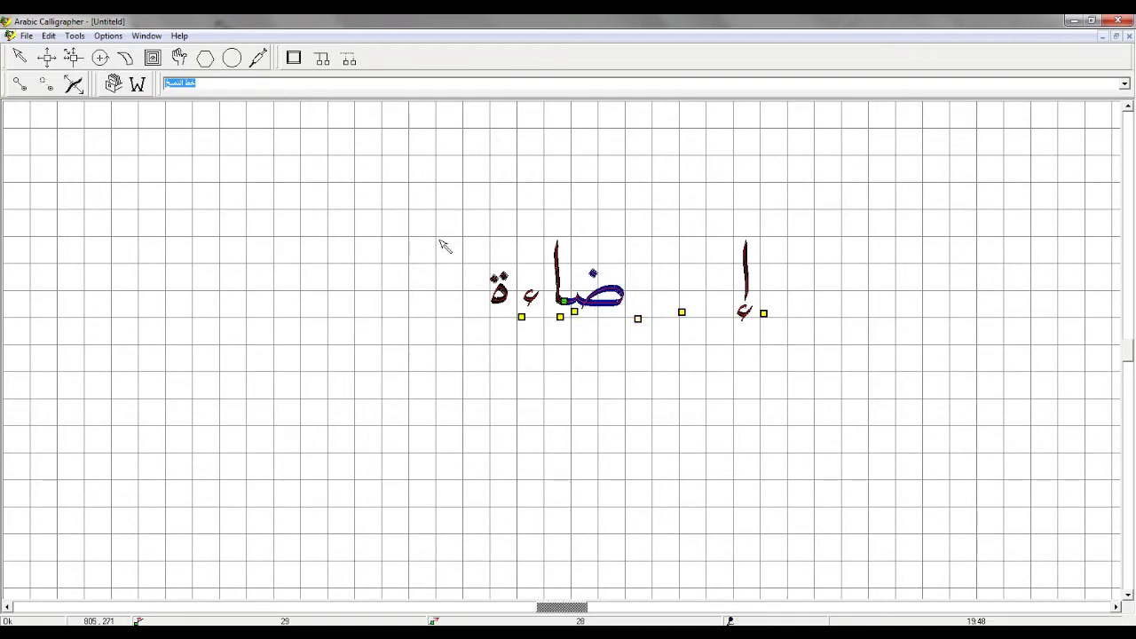
Move the letter ض beside the initial إ, stretching its connection to the following alef.
drag(609, 300, 714, 294)
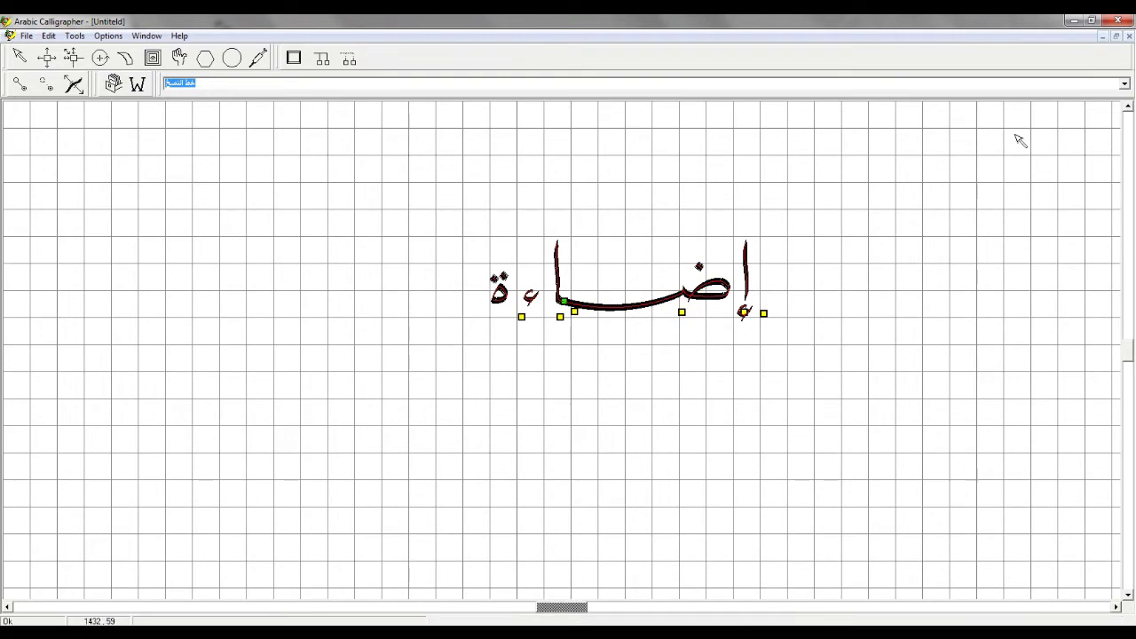
Close the current drawing, start a new one and set the default envelope width to 12 pixels.
click(1128, 37)
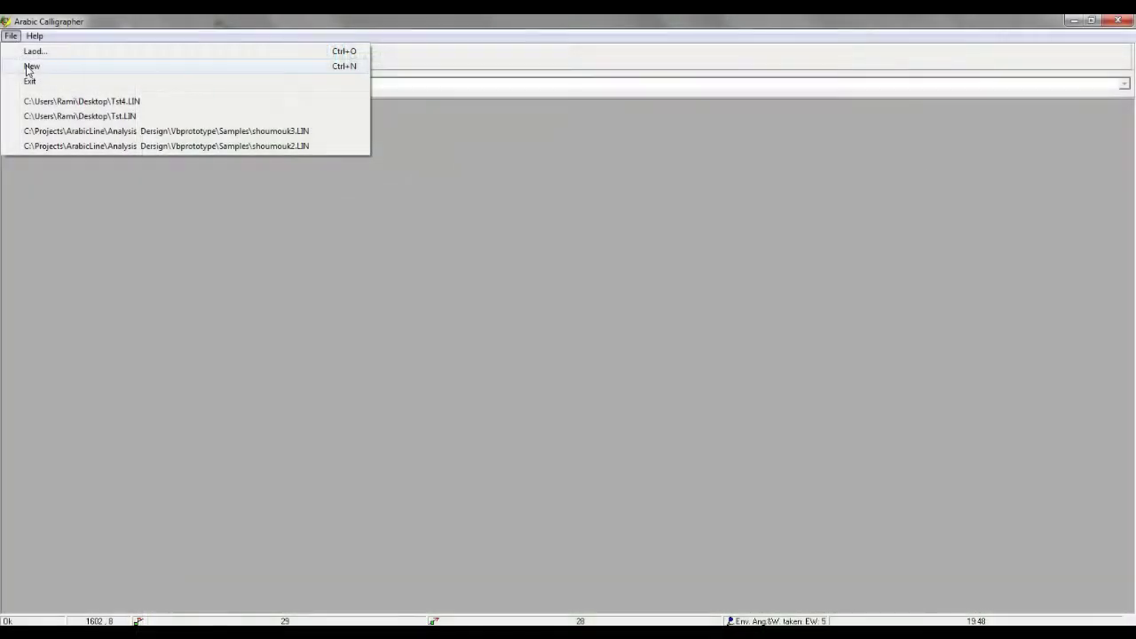
click(30, 67)
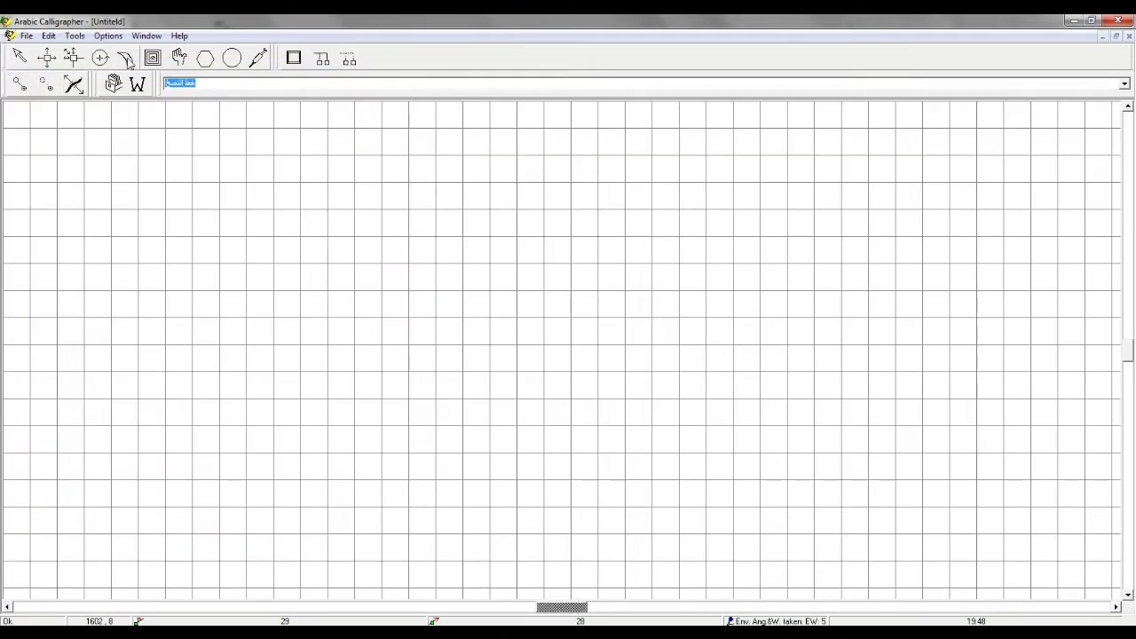
click(108, 36)
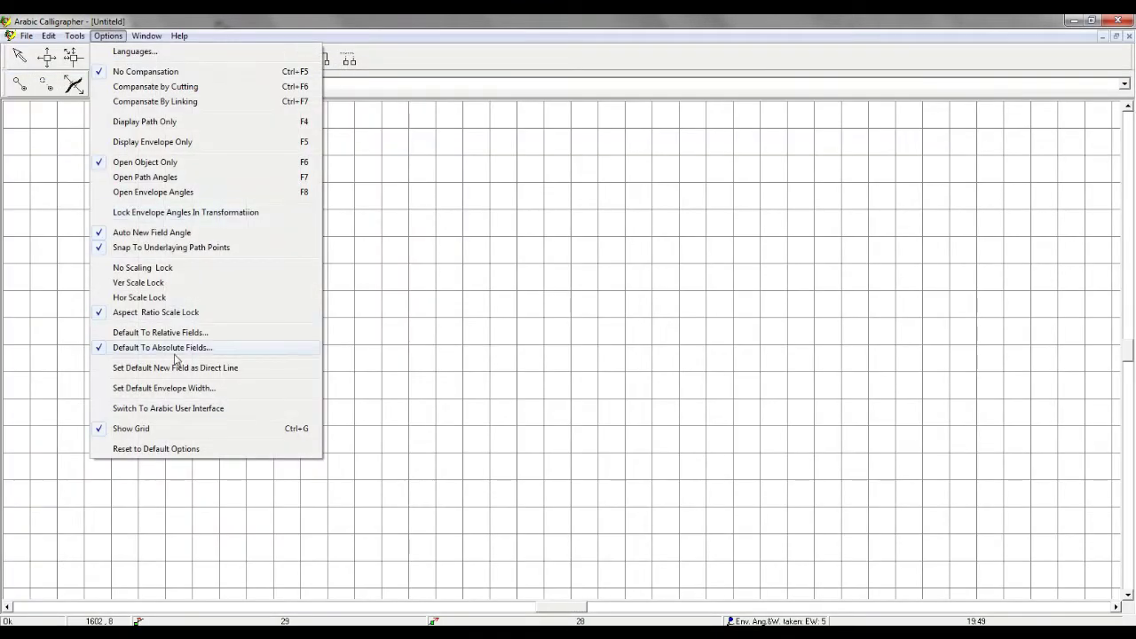
click(177, 388)
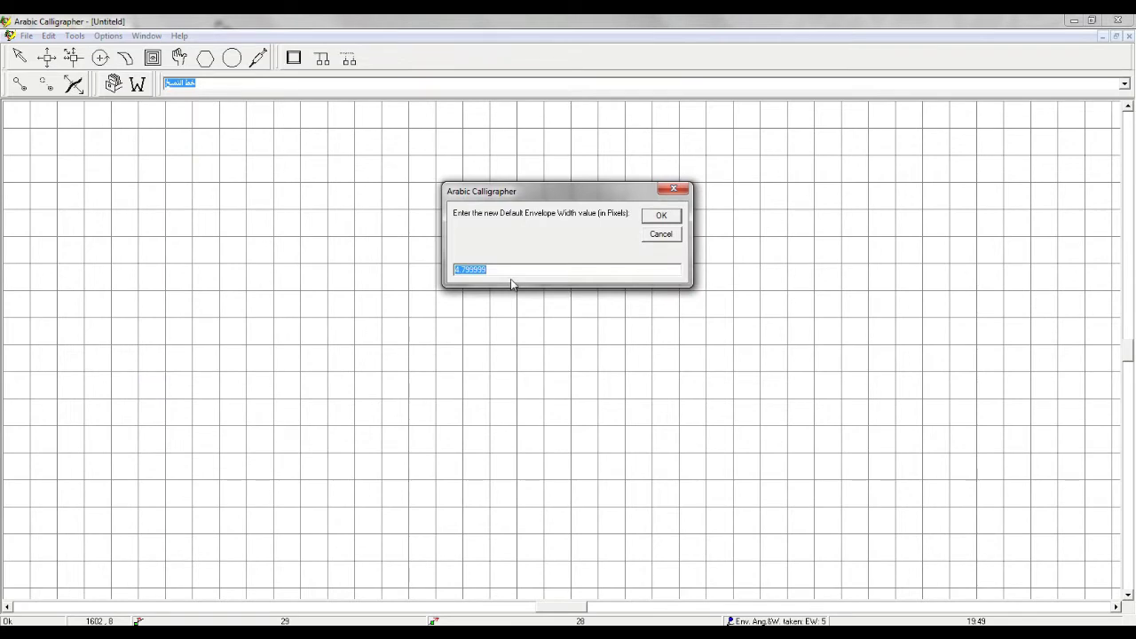
text(12)
click(657, 220)
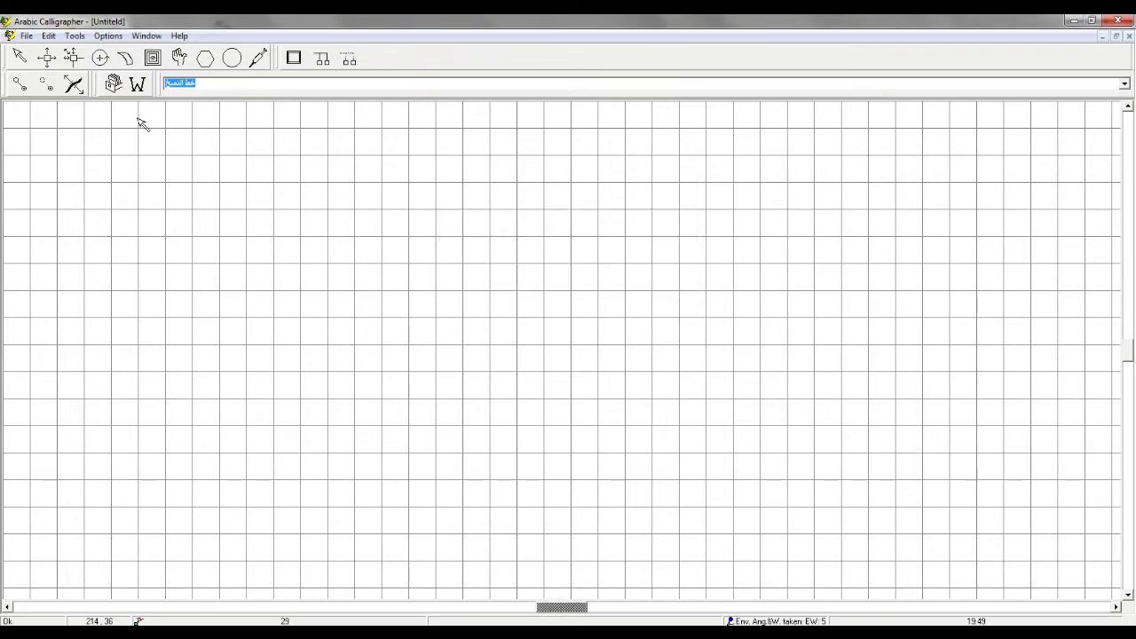
Draw a wavy calligraphic stroke of several connected curves, with branch strokes starting from the joint at its lower bend.
click(381, 383)
click(328, 297)
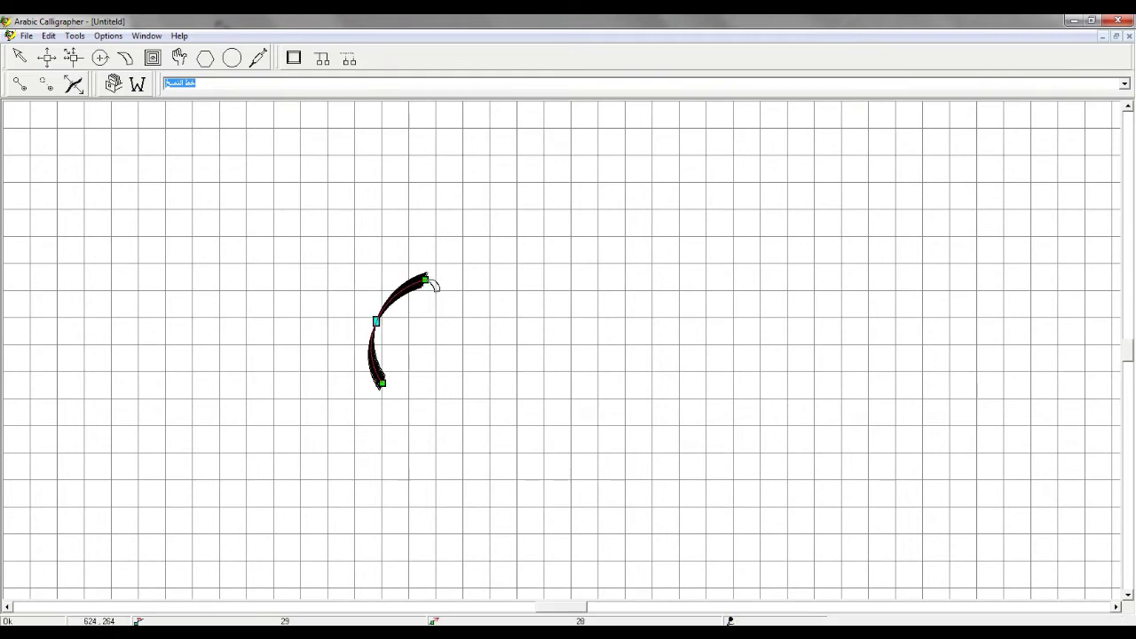
click(433, 280)
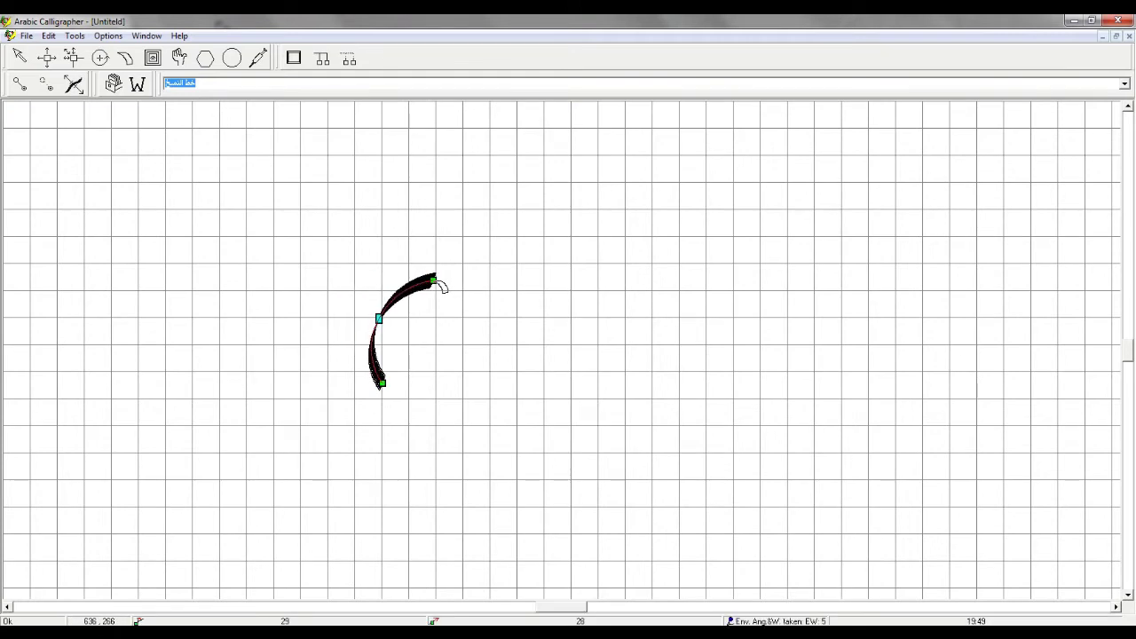
click(433, 281)
mouse_move(533, 272)
mouse_down()
mouse_move(522, 218)
mouse_move(489, 172)
mouse_move(460, 168)
mouse_move(373, 197)
mouse_move(451, 189)
mouse_move(522, 231)
mouse_move(555, 337)
mouse_move(562, 277)
mouse_move(530, 345)
mouse_move(516, 349)
mouse_move(520, 385)
mouse_move(469, 421)
mouse_move(560, 428)
mouse_move(542, 435)
mouse_move(571, 392)
mouse_move(587, 303)
mouse_move(549, 346)
mouse_move(545, 365)
mouse_move(571, 378)
mouse_up()
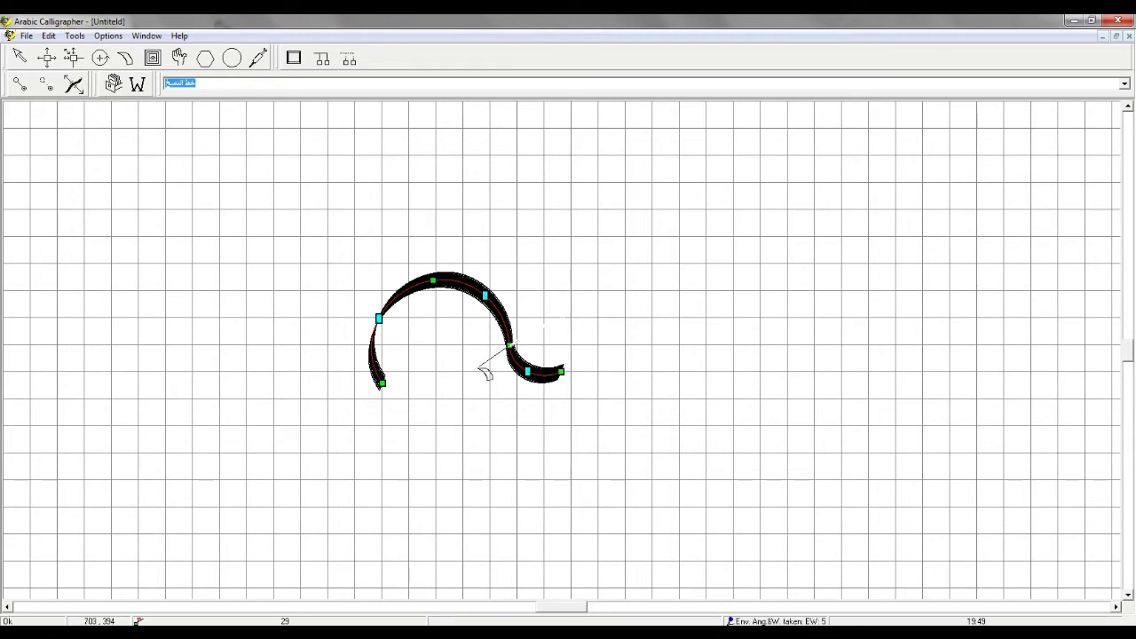
drag(461, 400, 463, 439)
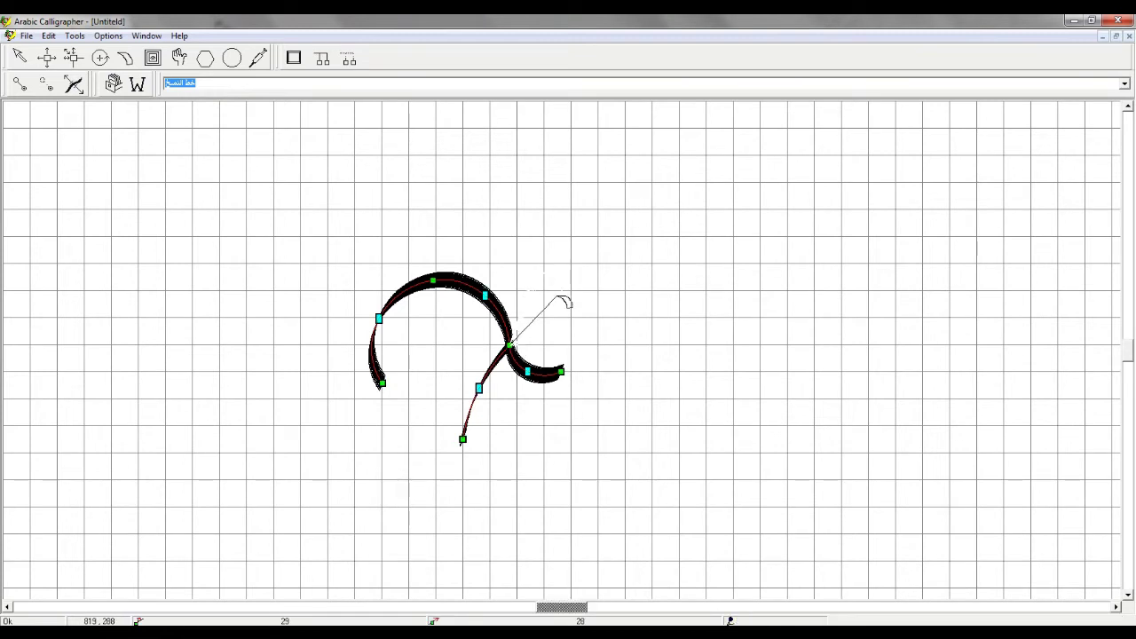
mouse_move(565, 302)
mouse_down()
mouse_move(568, 381)
mouse_move(540, 436)
mouse_move(558, 432)
mouse_move(581, 302)
mouse_move(661, 308)
mouse_up()
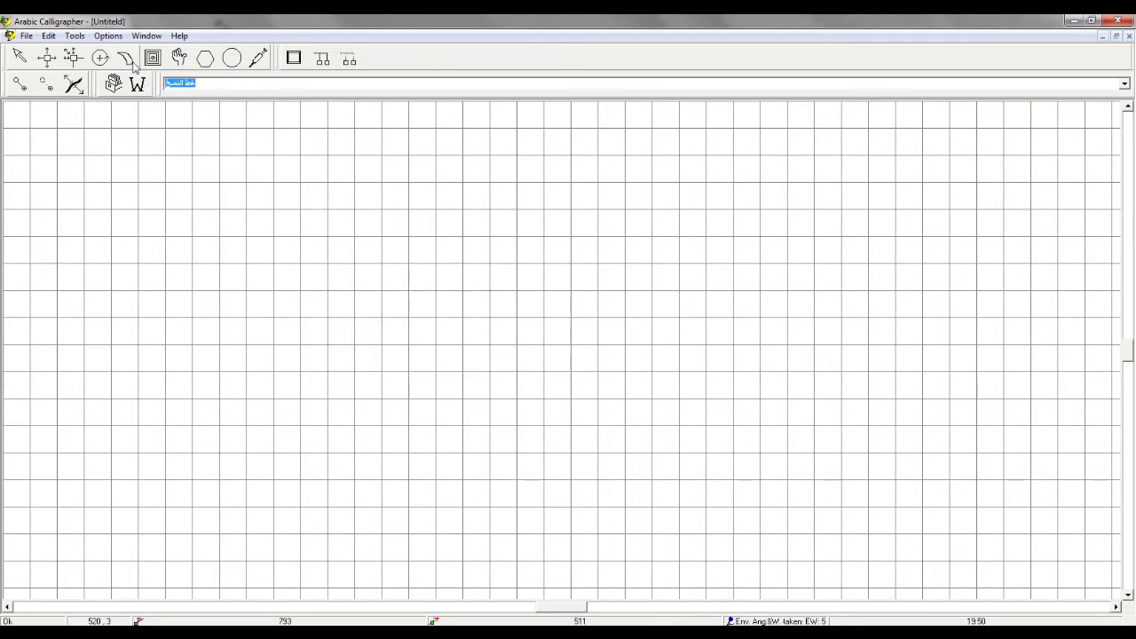
Draw the word خط on the blank canvas as connected curved strokes: the خ head, baseline, ط loop and tall upright.
click(131, 63)
mouse_move(600, 297)
mouse_down()
mouse_move(608, 255)
mouse_move(654, 257)
mouse_move(657, 311)
mouse_move(635, 311)
mouse_move(680, 325)
mouse_move(683, 308)
mouse_move(633, 339)
mouse_move(613, 379)
mouse_move(508, 399)
mouse_move(476, 393)
mouse_move(530, 400)
mouse_move(500, 396)
mouse_move(487, 408)
mouse_move(487, 393)
mouse_move(479, 425)
mouse_up()
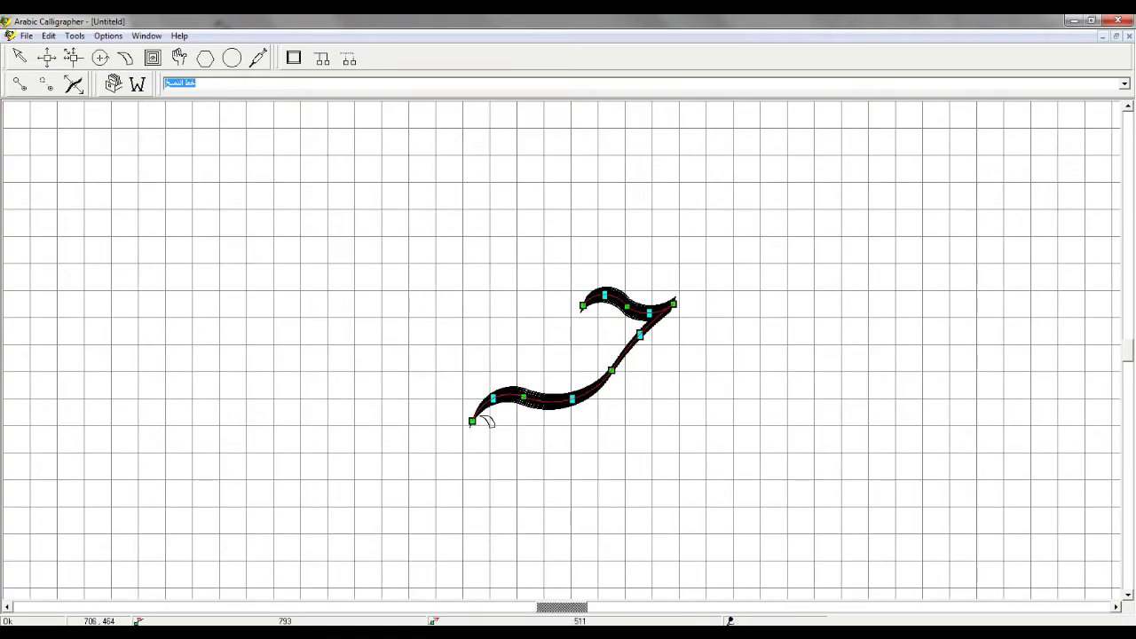
mouse_move(476, 426)
mouse_down()
mouse_move(495, 374)
mouse_move(513, 361)
mouse_move(573, 362)
mouse_move(550, 355)
mouse_move(573, 346)
mouse_move(573, 387)
mouse_move(532, 399)
mouse_up()
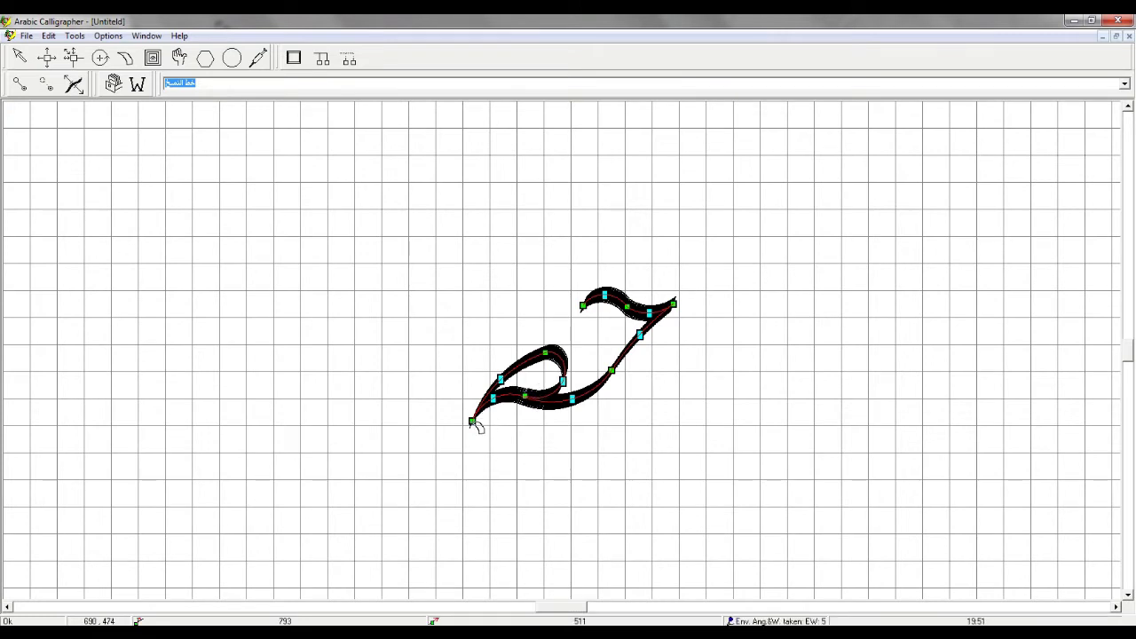
mouse_move(474, 422)
mouse_down()
mouse_move(503, 371)
mouse_move(485, 193)
mouse_move(475, 219)
mouse_move(452, 197)
mouse_move(415, 230)
mouse_move(462, 228)
mouse_up()
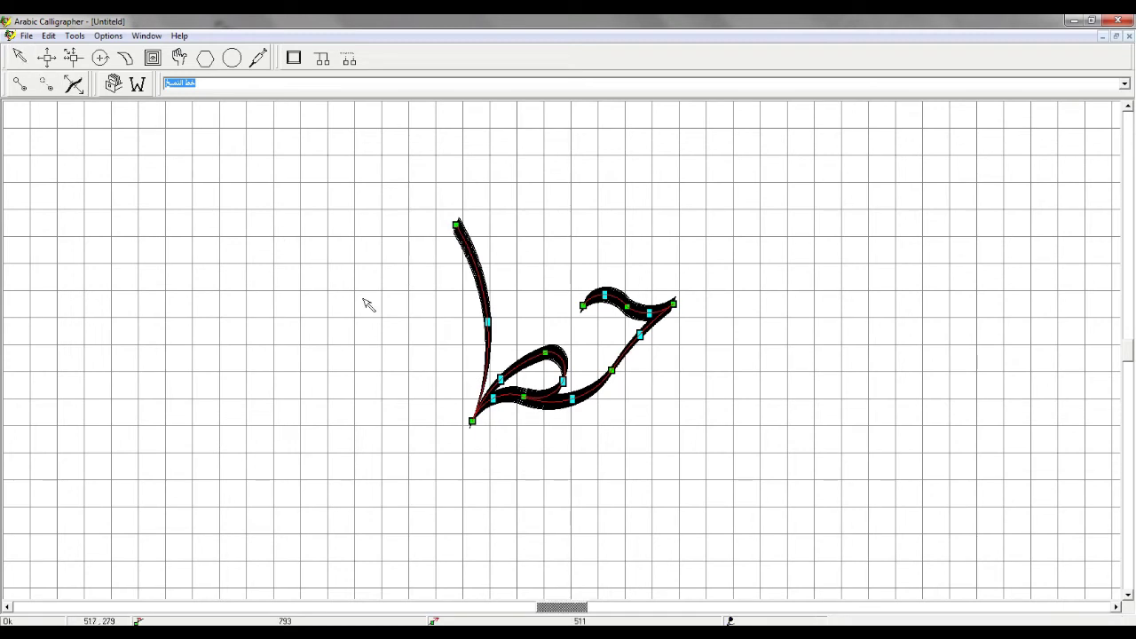
Adjust the envelope angles at the tip of the ط upright and on its loop to vary the stroke thickness.
click(424, 348)
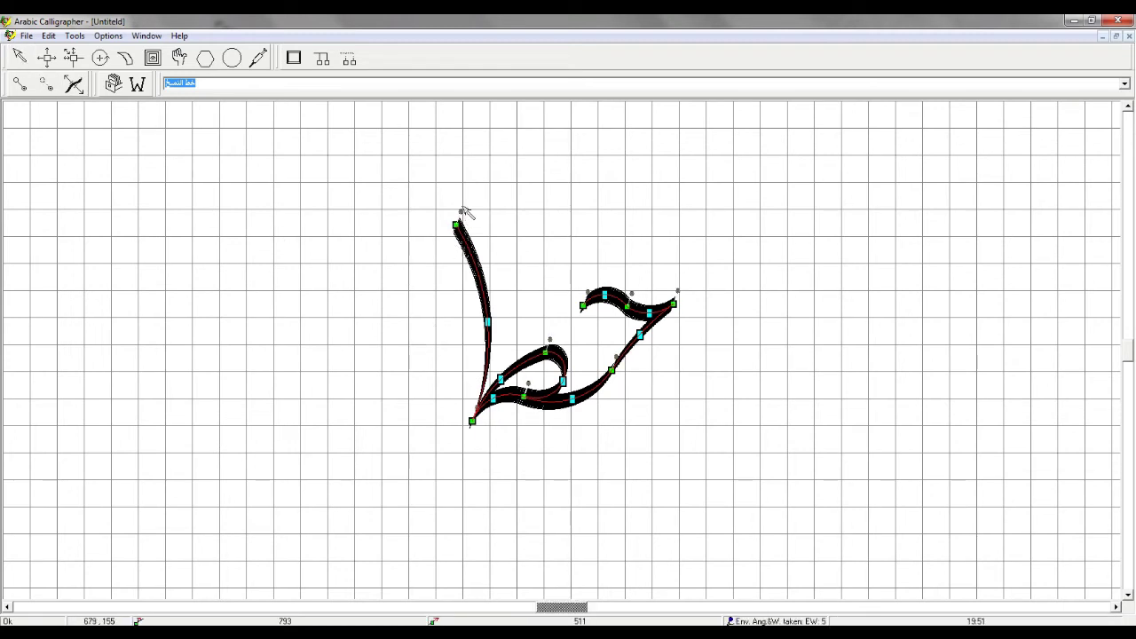
drag(463, 211, 468, 233)
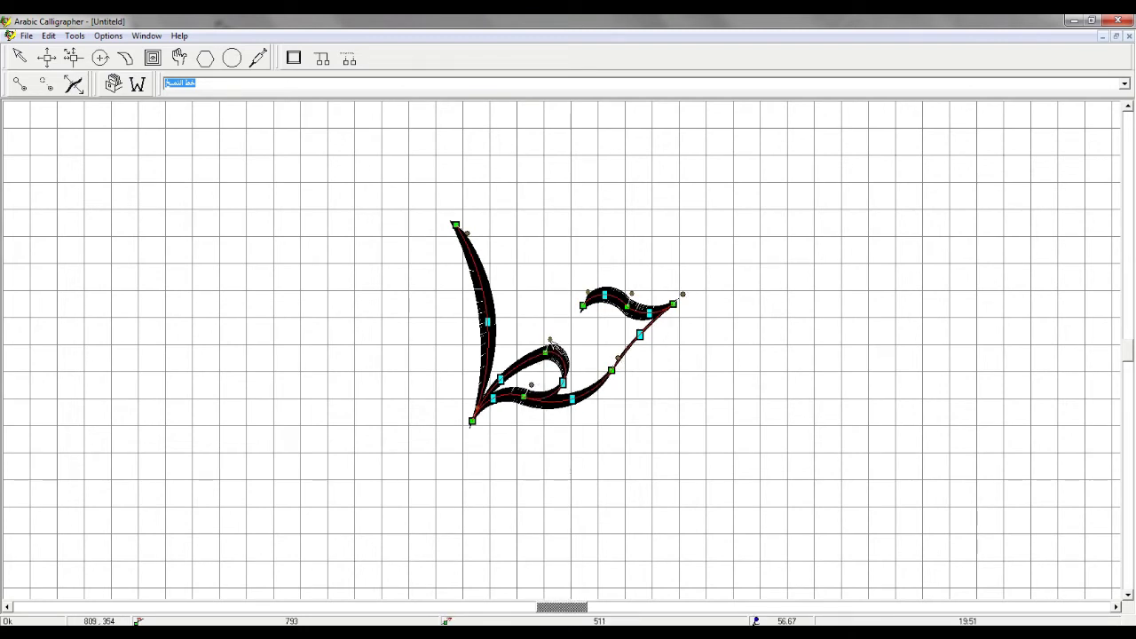
drag(551, 340, 555, 341)
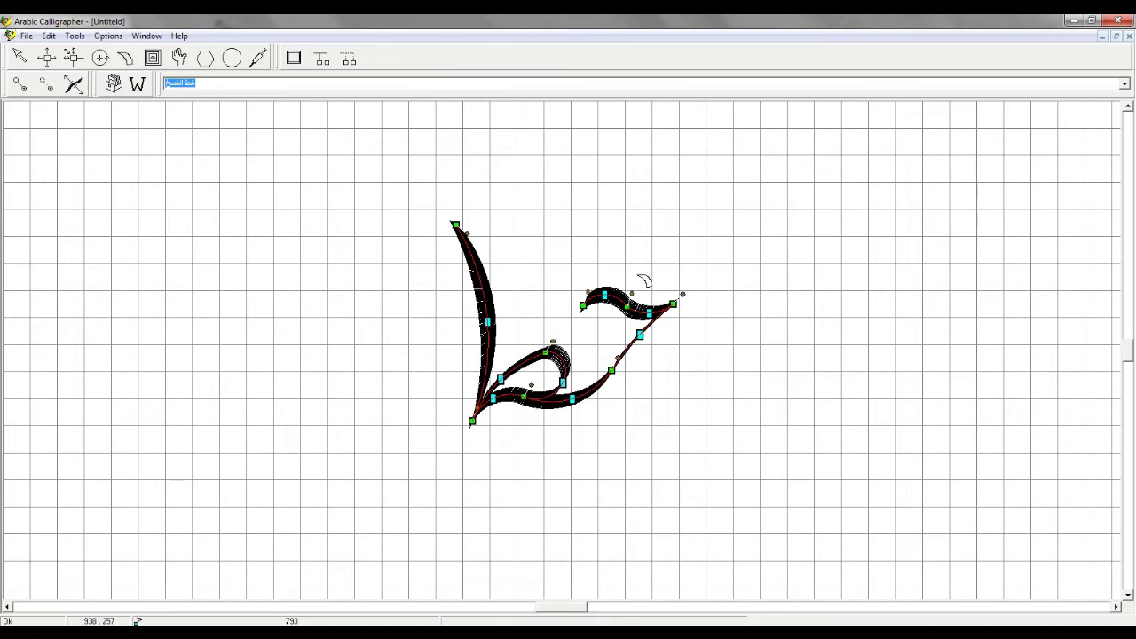
Draw a short, thick dot above the head of the خ and shift it left to sit over the head's curve.
click(626, 250)
click(650, 266)
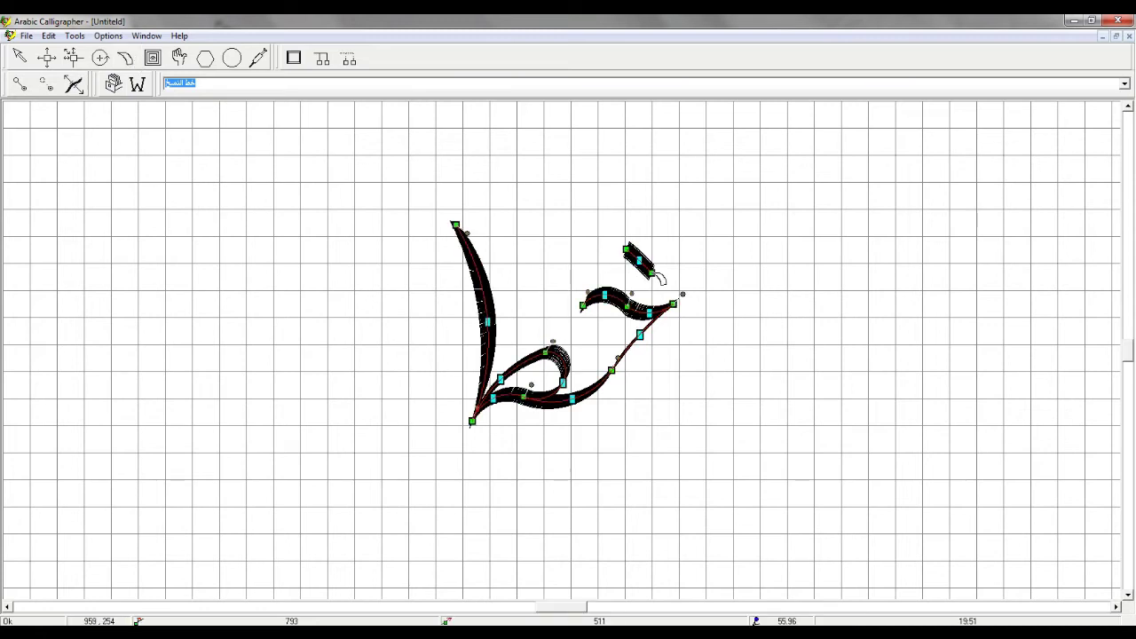
mouse_move(658, 272)
mouse_down()
mouse_move(666, 260)
mouse_move(650, 262)
mouse_up()
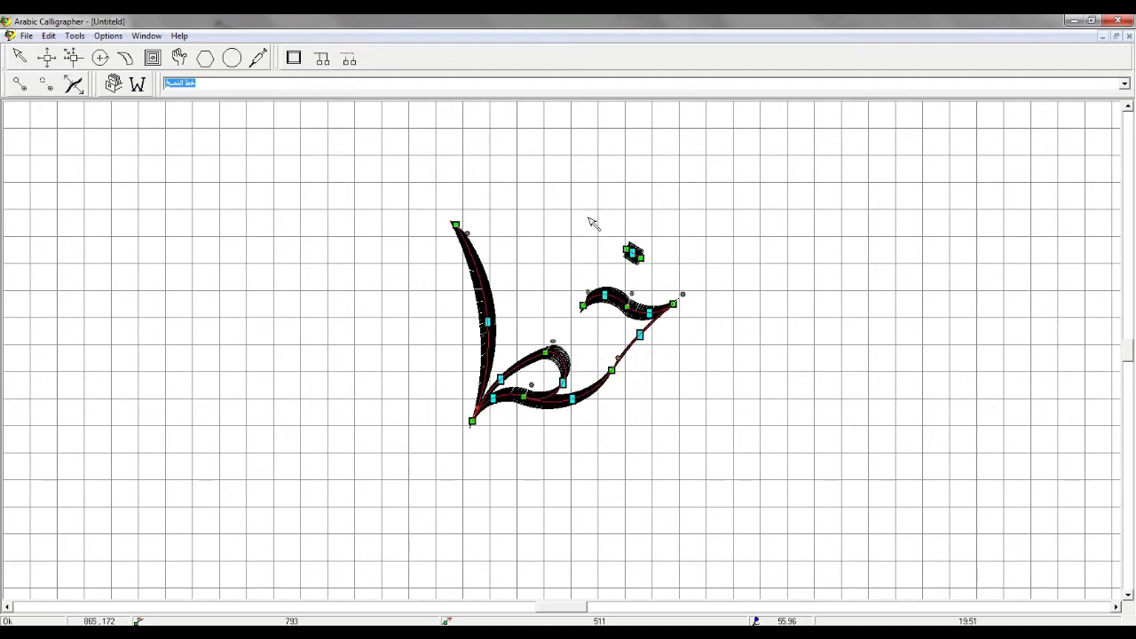
drag(588, 218, 668, 272)
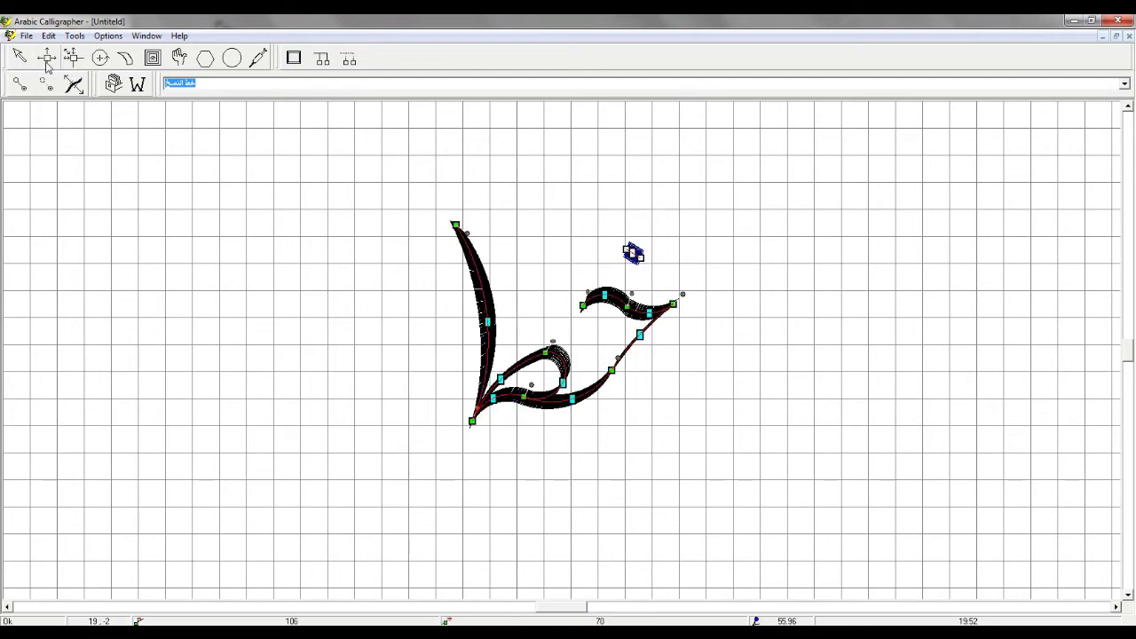
drag(555, 230, 529, 231)
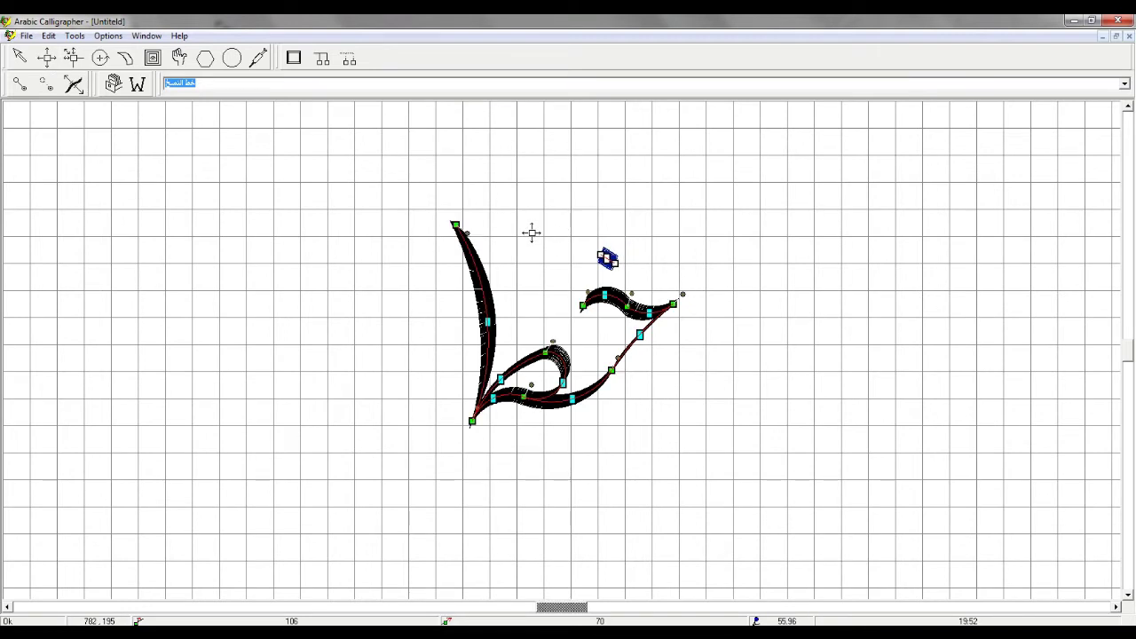
Place an object anchor to the left of the drawn word and attach all of the word's strokes to it.
click(18, 55)
click(213, 221)
click(294, 57)
click(317, 231)
click(20, 57)
drag(421, 203, 720, 456)
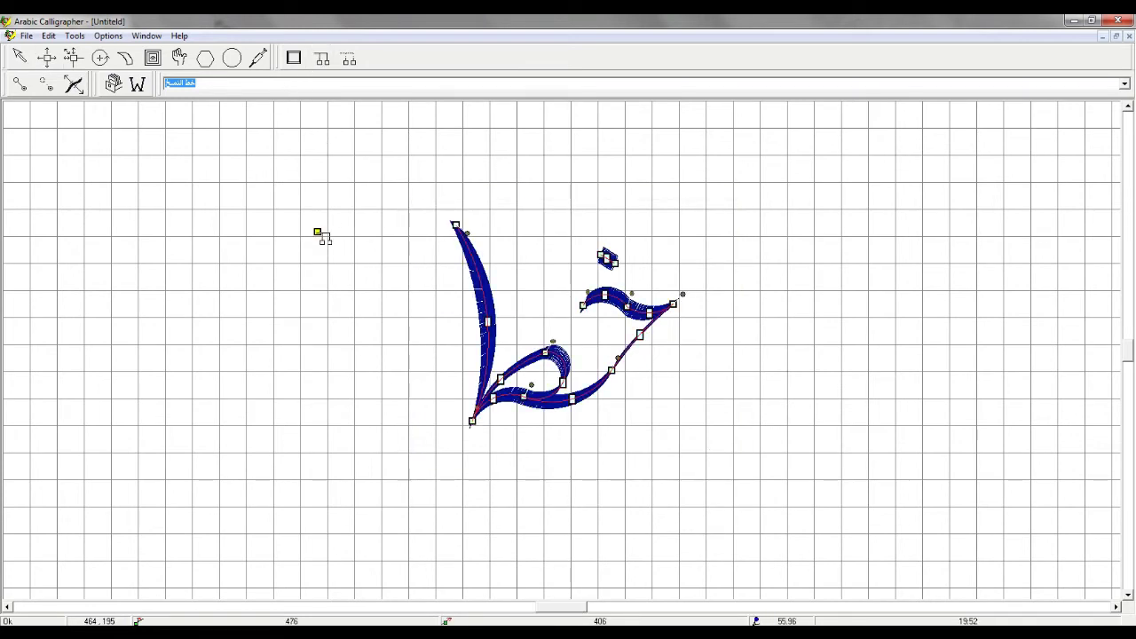
click(321, 233)
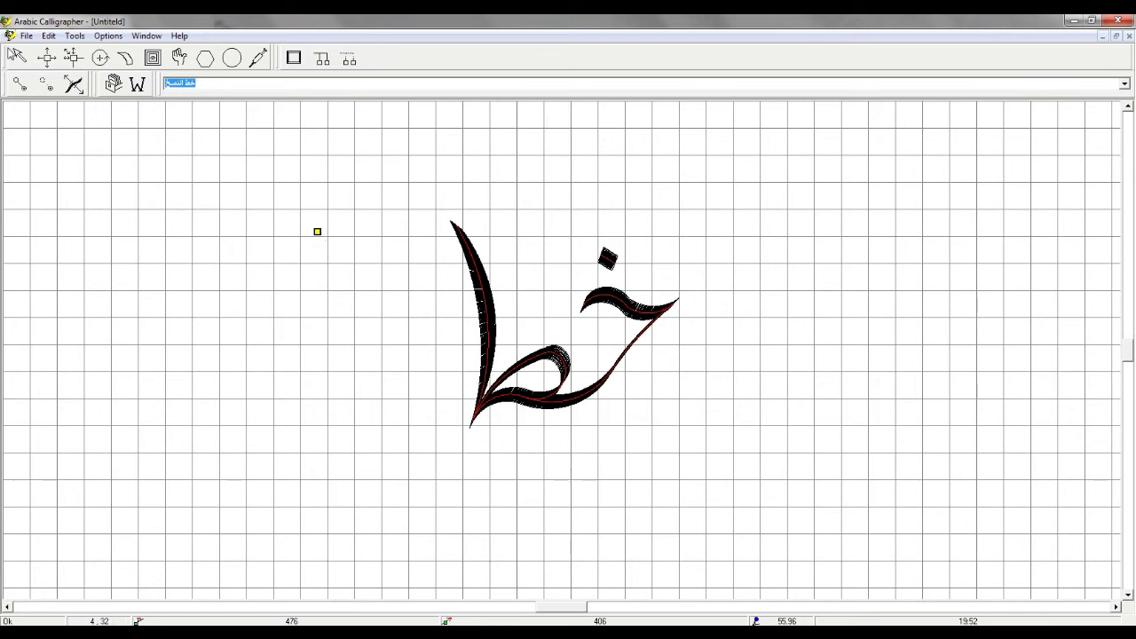
click(13, 58)
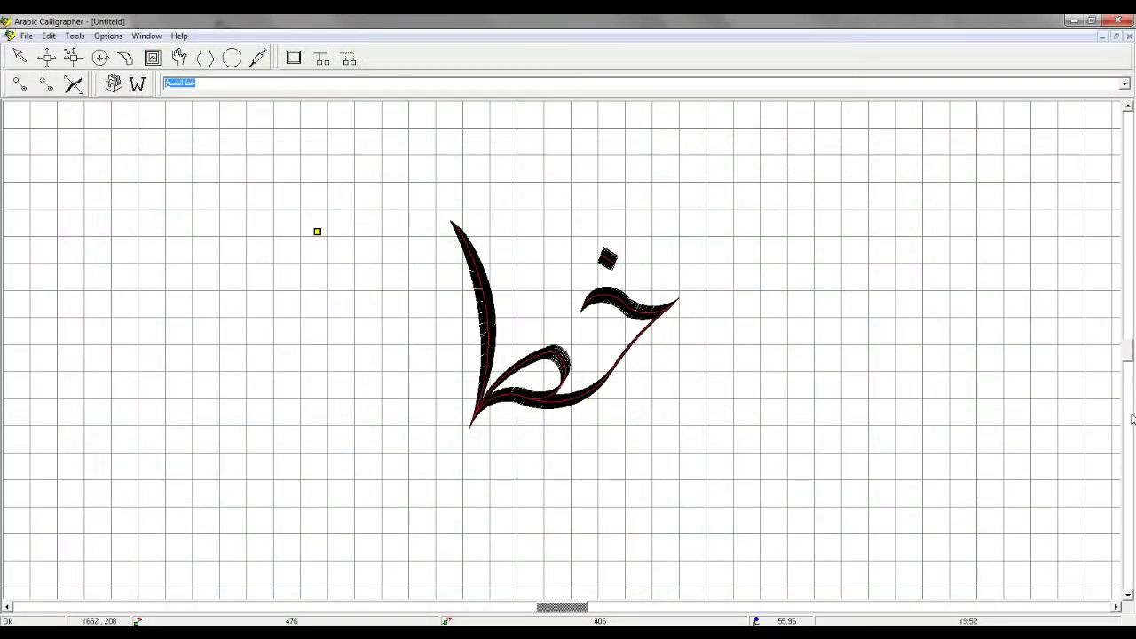
click(1130, 418)
click(1130, 419)
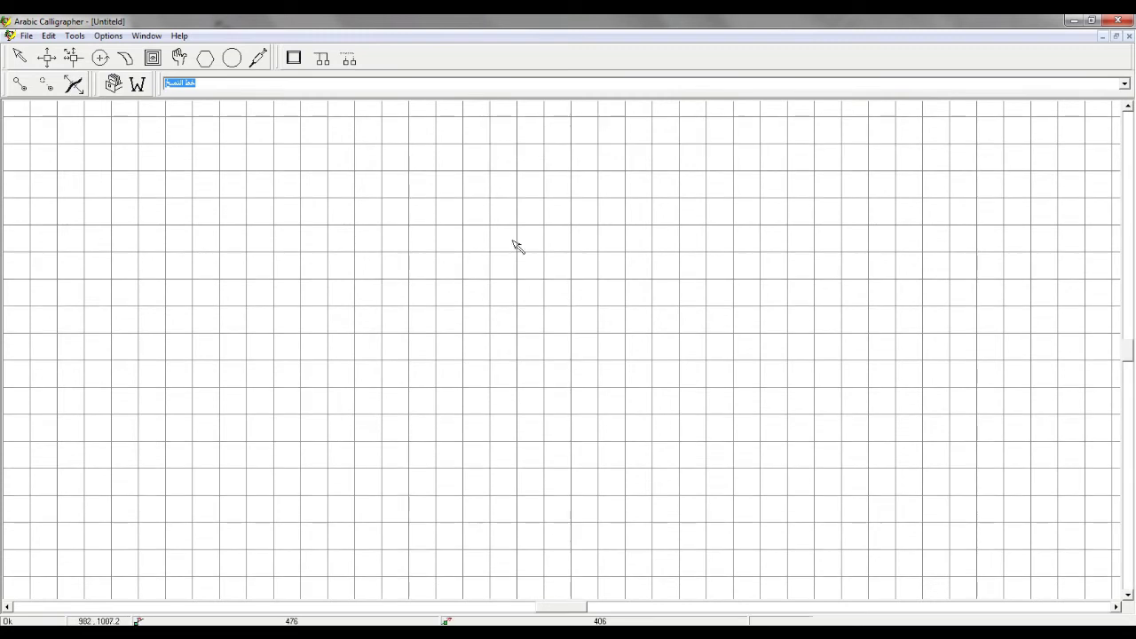
click(123, 59)
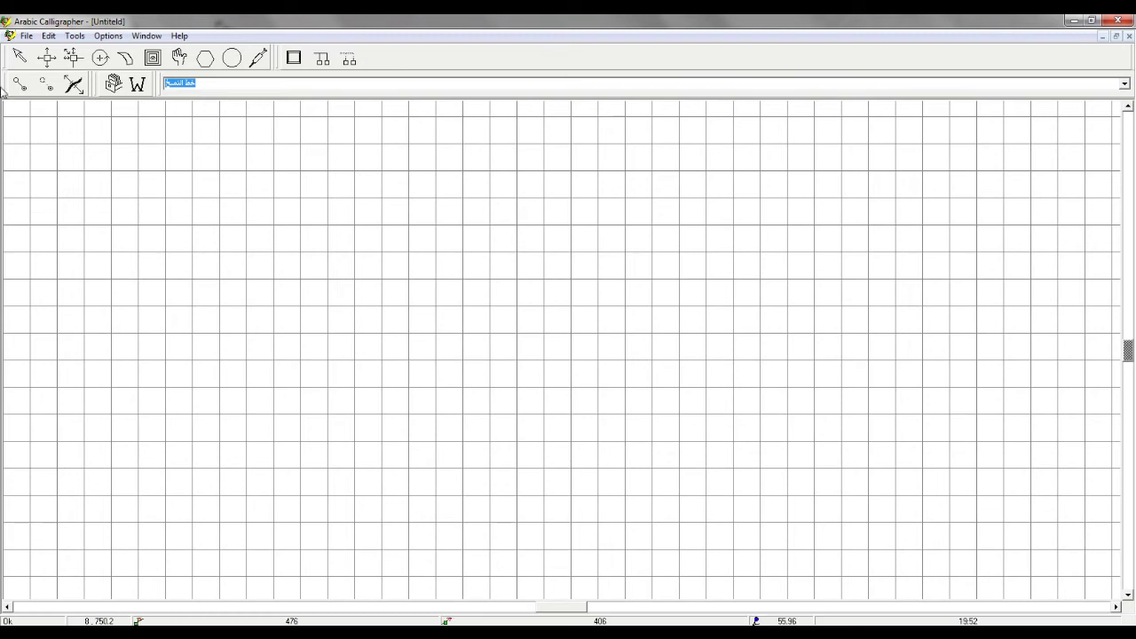
Examine the Save As Bitmap settings, including the resolution, and close them without saving.
click(27, 36)
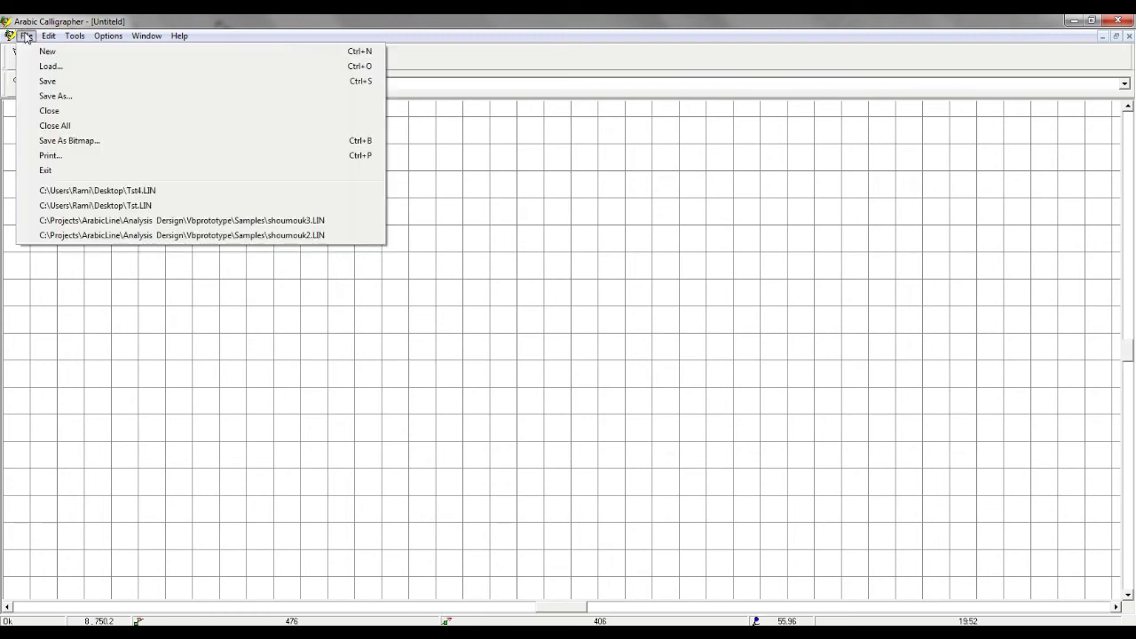
click(85, 142)
drag(267, 165, 409, 167)
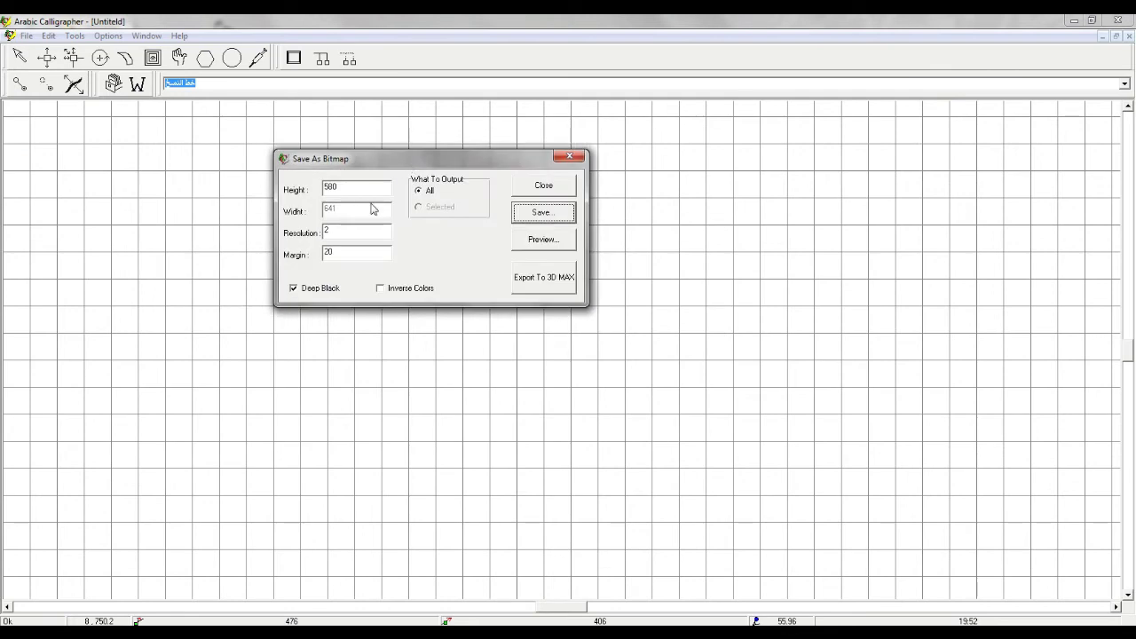
click(335, 231)
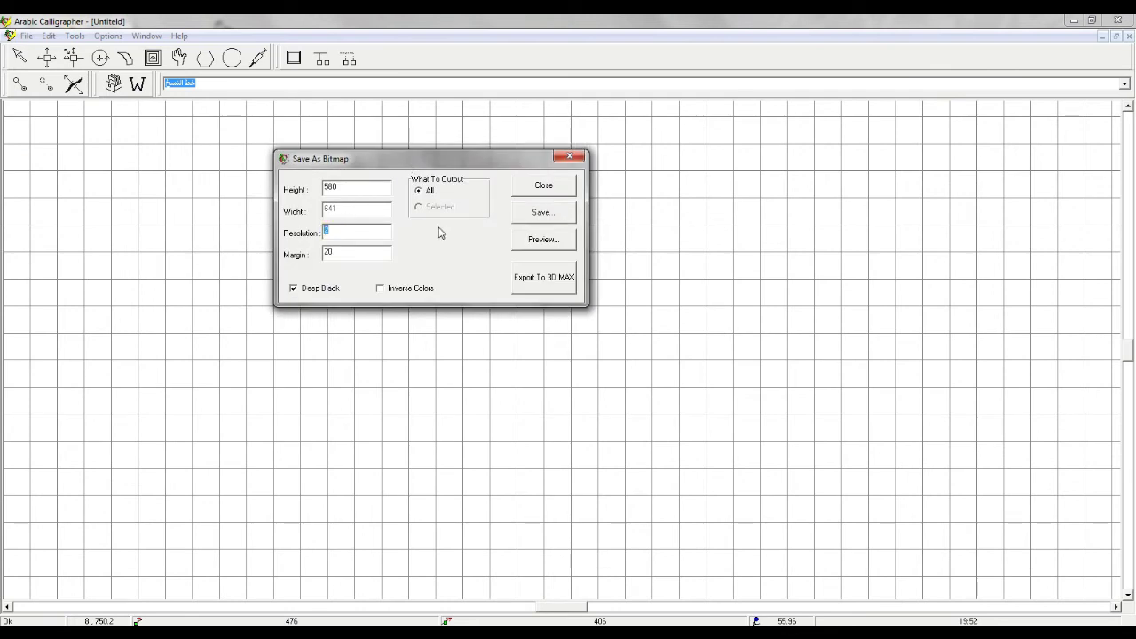
click(570, 157)
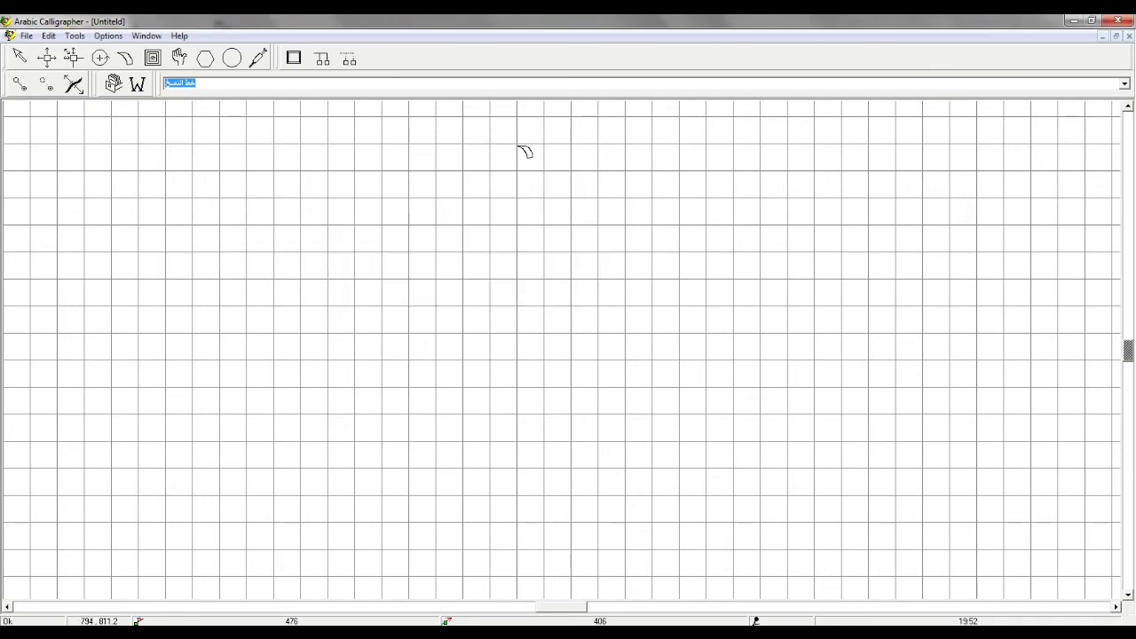
Write the word خط with the Write Tool on the empty area below the hand-drawn word.
click(1128, 108)
click(1128, 109)
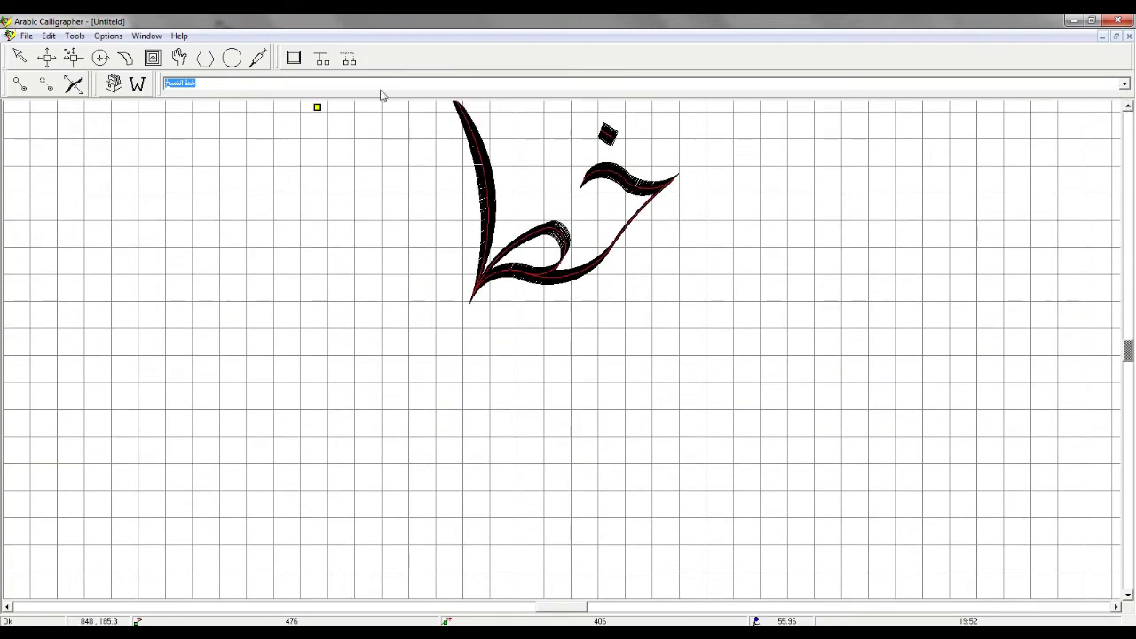
click(782, 442)
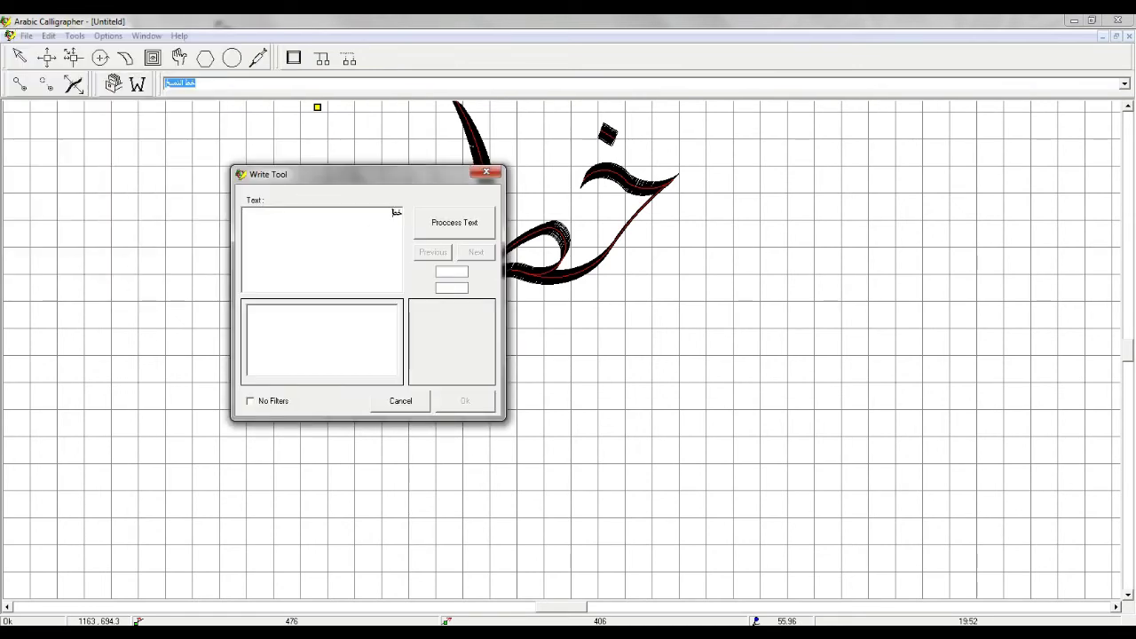
click(474, 233)
click(448, 408)
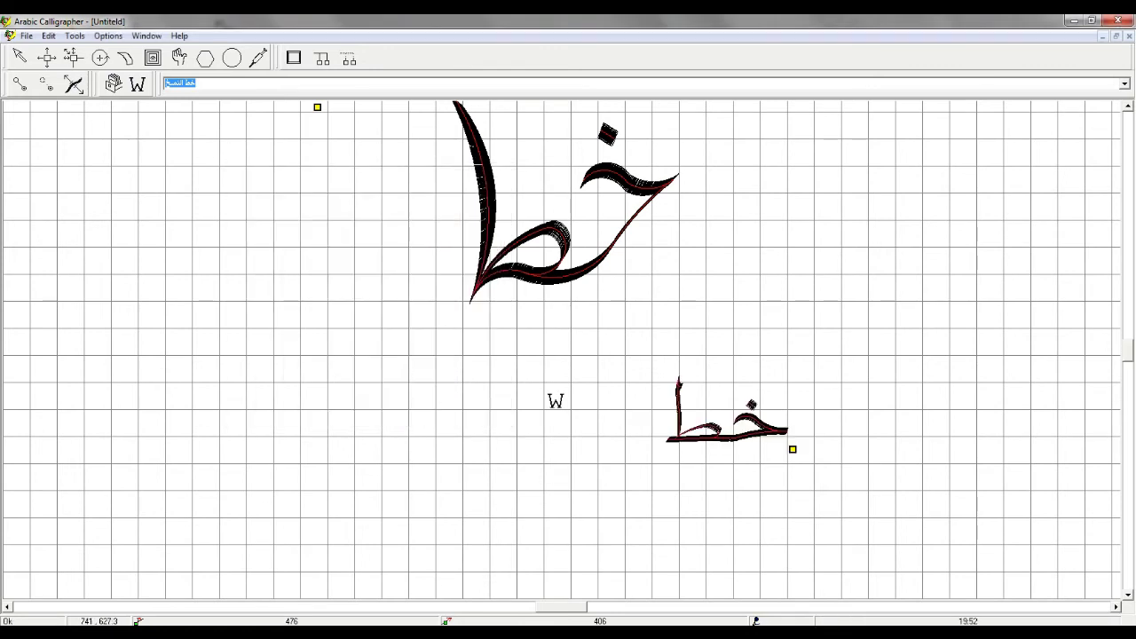
Create a new document and write the word خط on its empty canvas with the Write Tool.
click(27, 35)
click(31, 52)
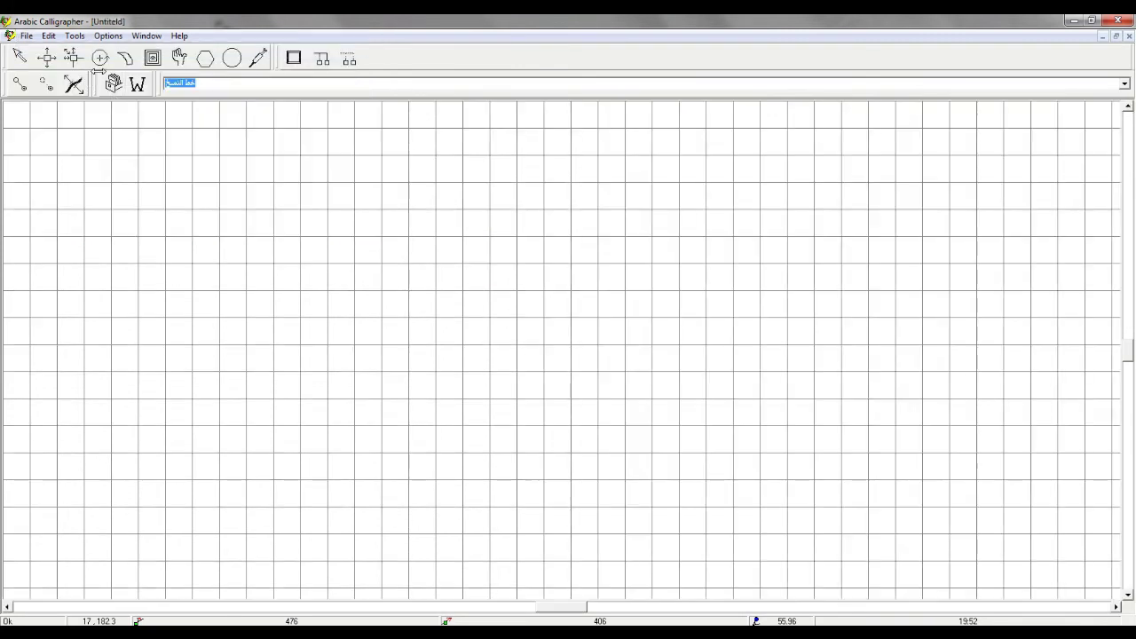
click(137, 84)
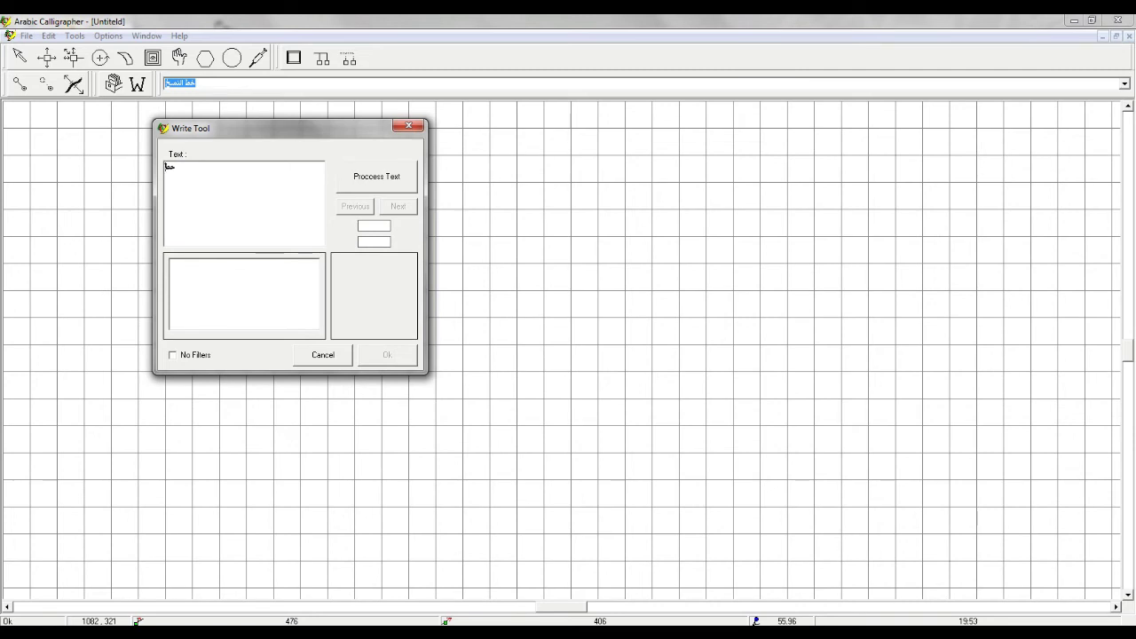
key(ctrl+shift)
text(ع)
click(376, 176)
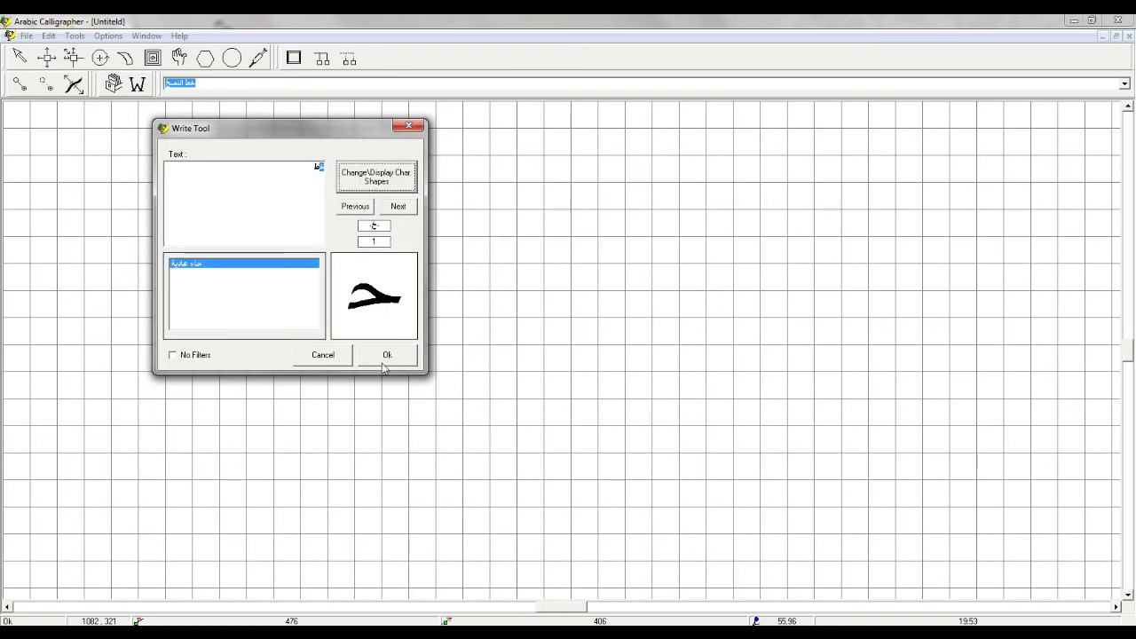
click(387, 354)
Export the new document to the Desktop as the bitmap خط1.BMP and close that document.
click(26, 35)
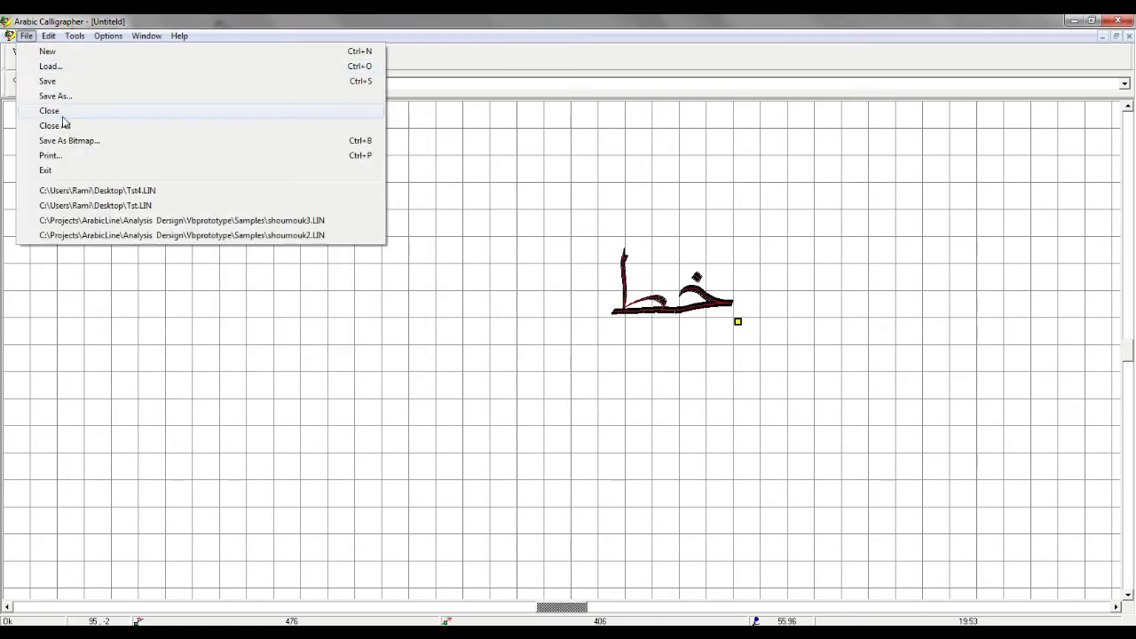
click(64, 138)
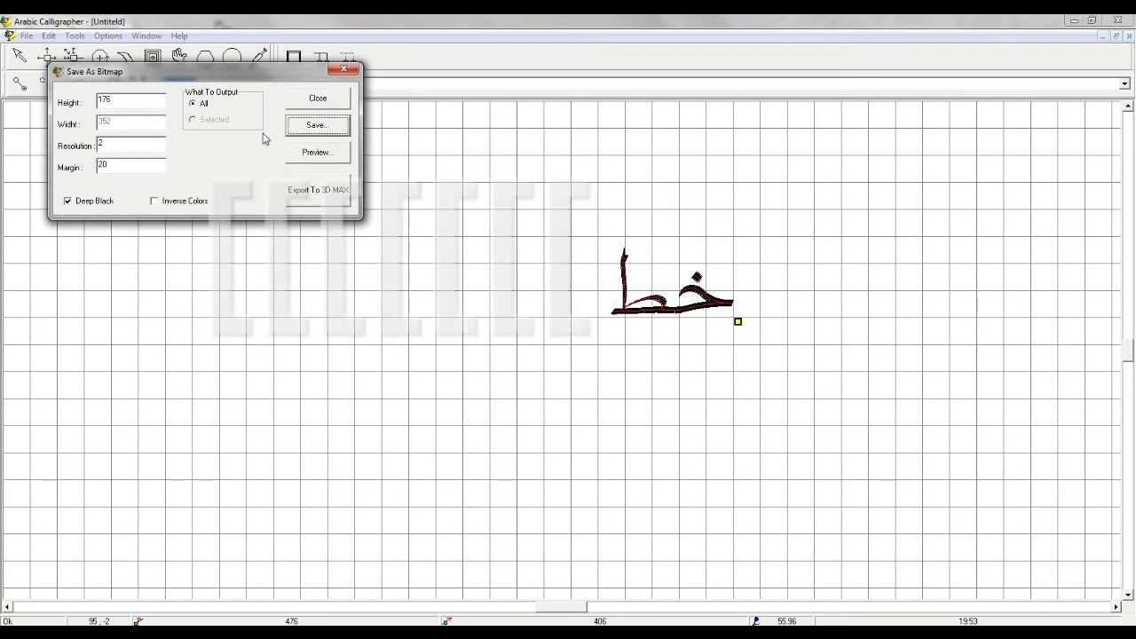
click(305, 128)
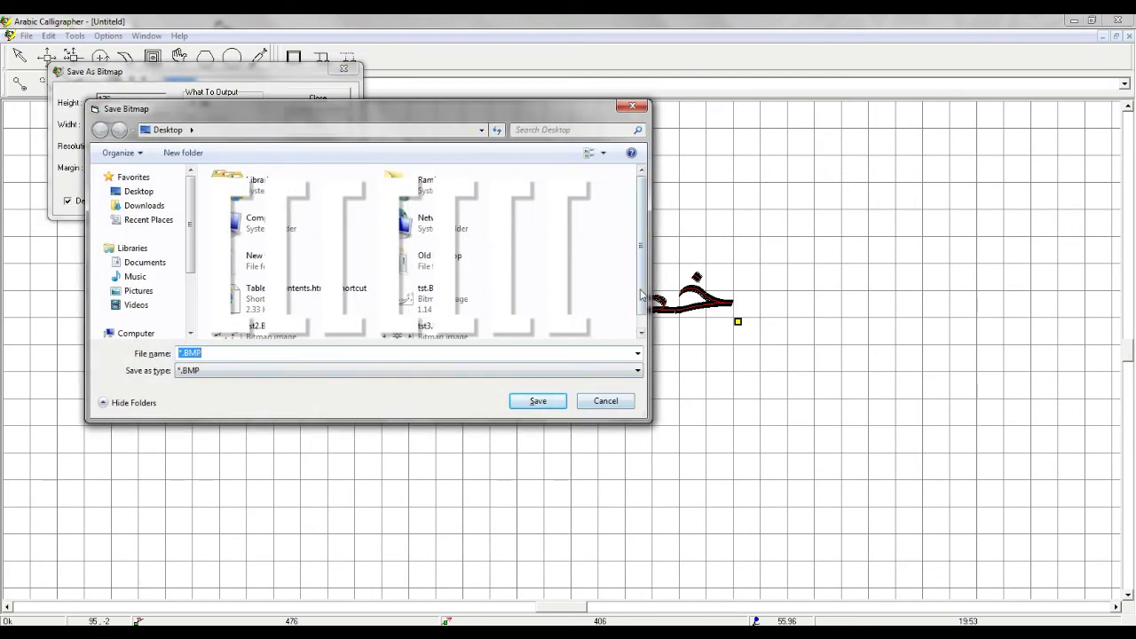
drag(640, 287, 641, 322)
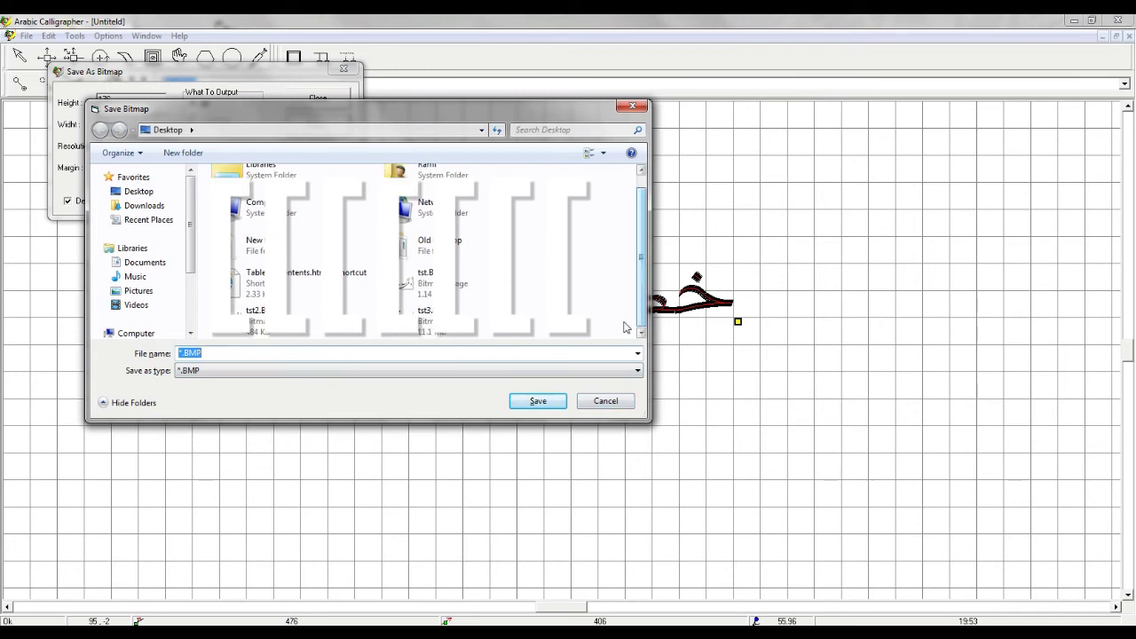
click(190, 353)
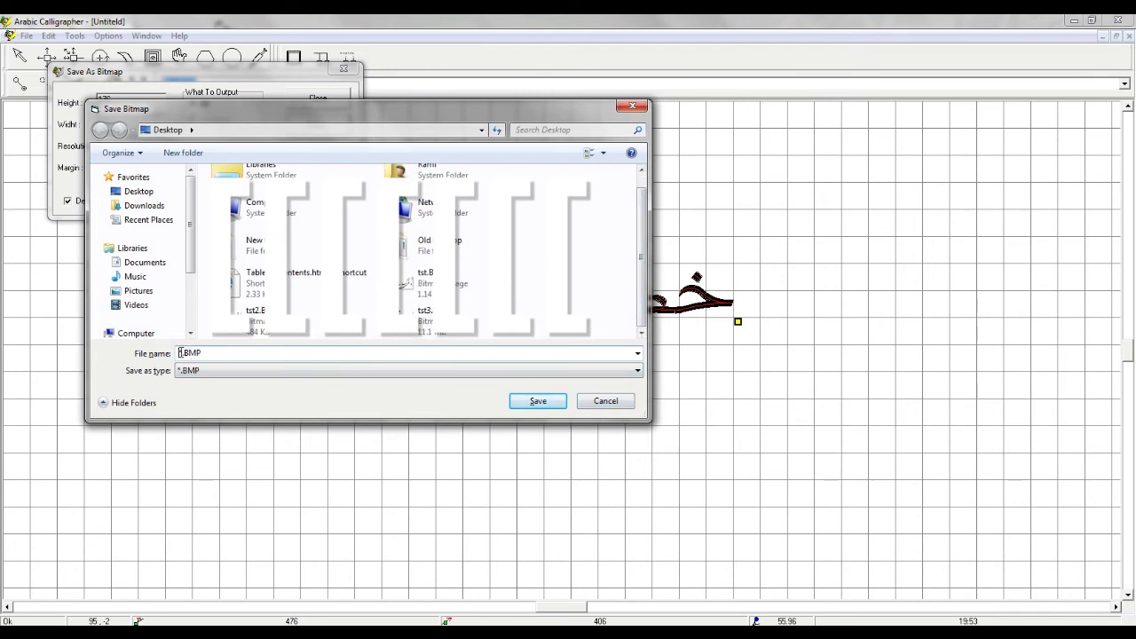
text(شغف)
key(BackSpace)
key(BackSpace)
key(BackSpace)
text(خط1)
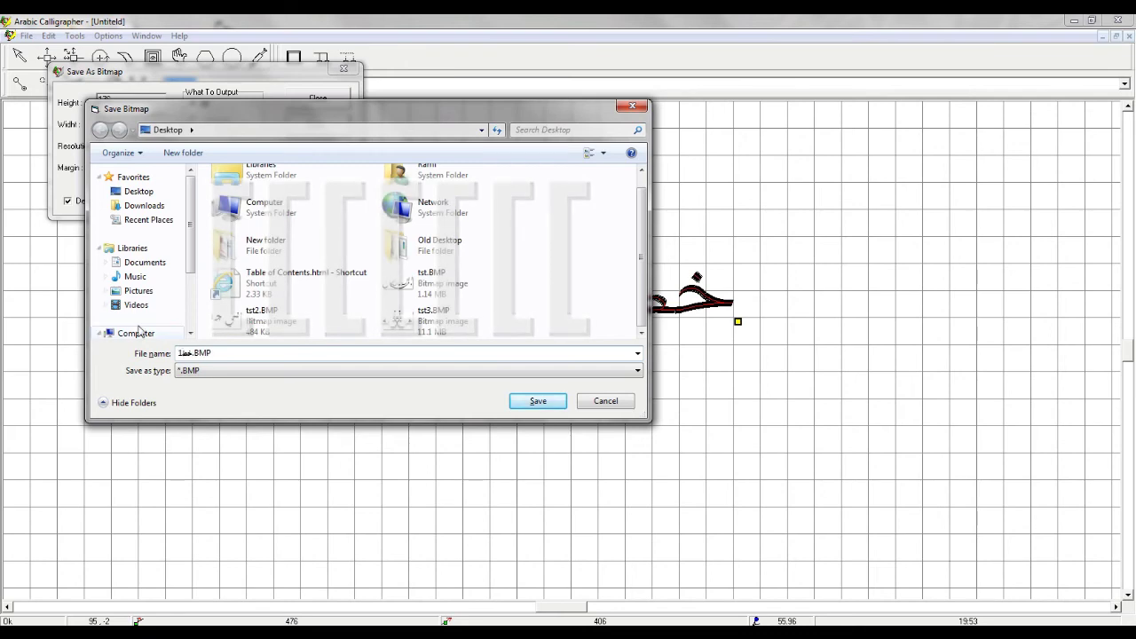
click(538, 401)
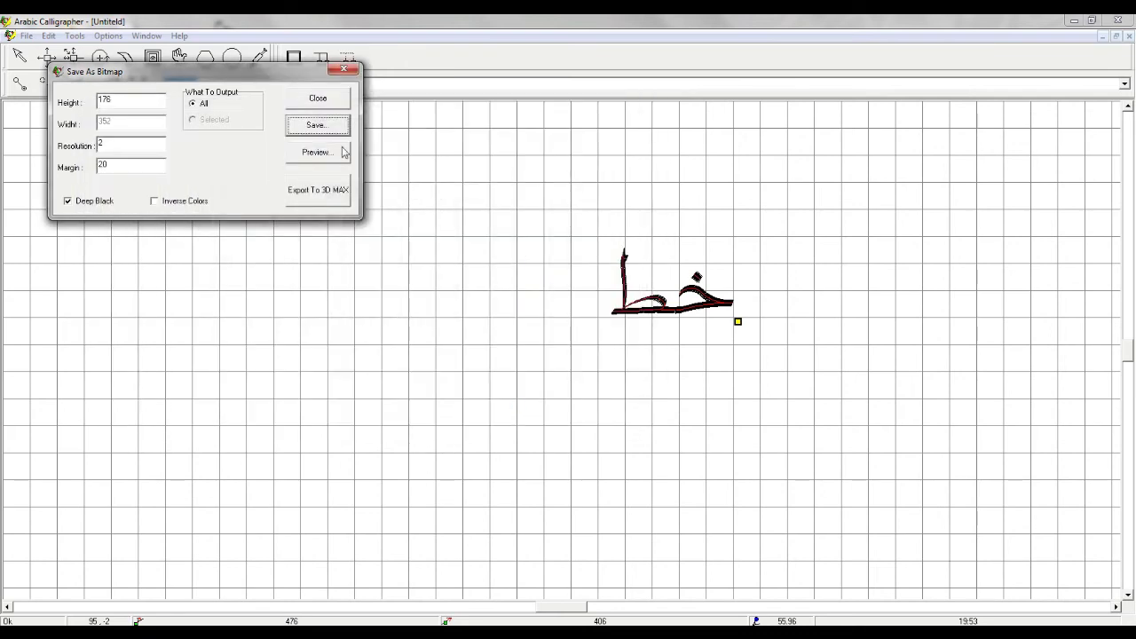
click(323, 104)
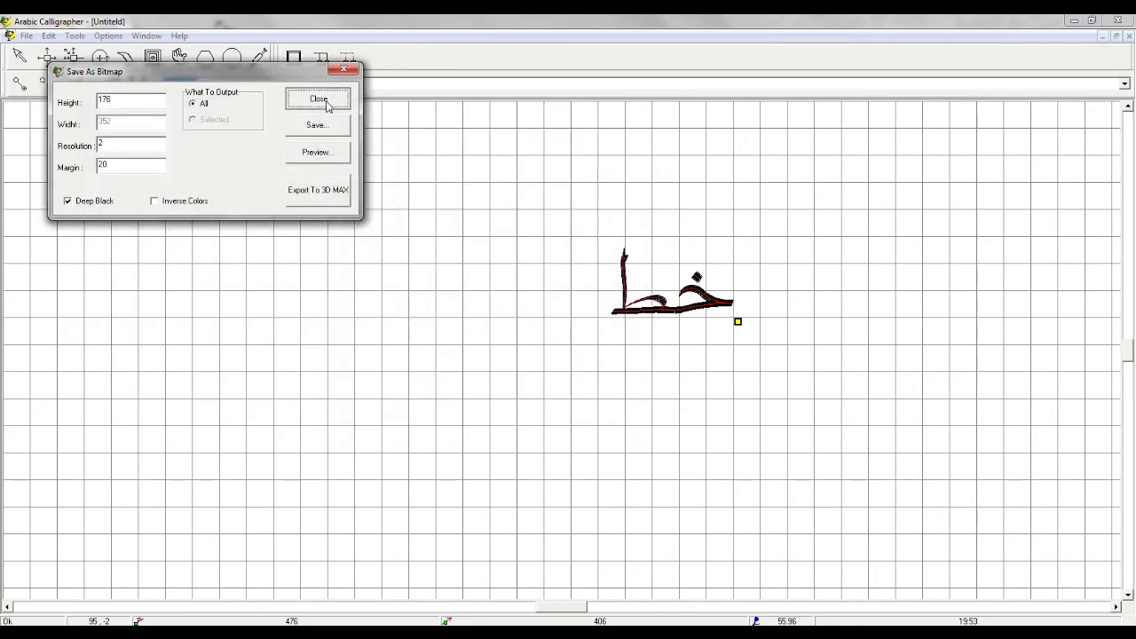
click(1128, 36)
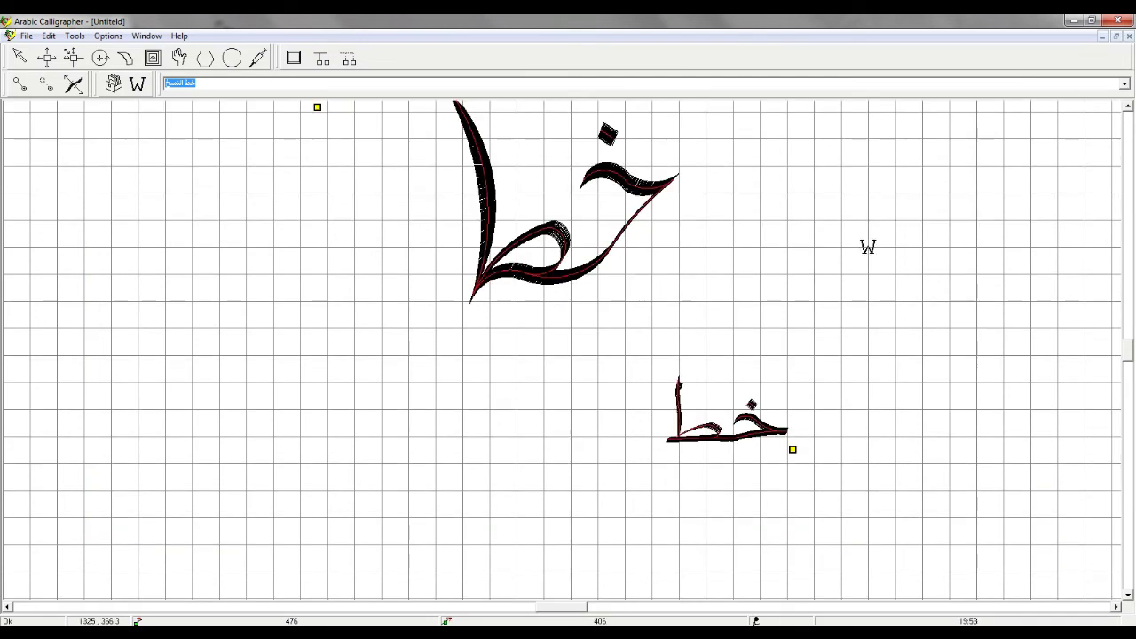
Export the drawing holding both the hand-drawn and generated words to the Desktop as the bitmap خط2.BMP.
click(26, 35)
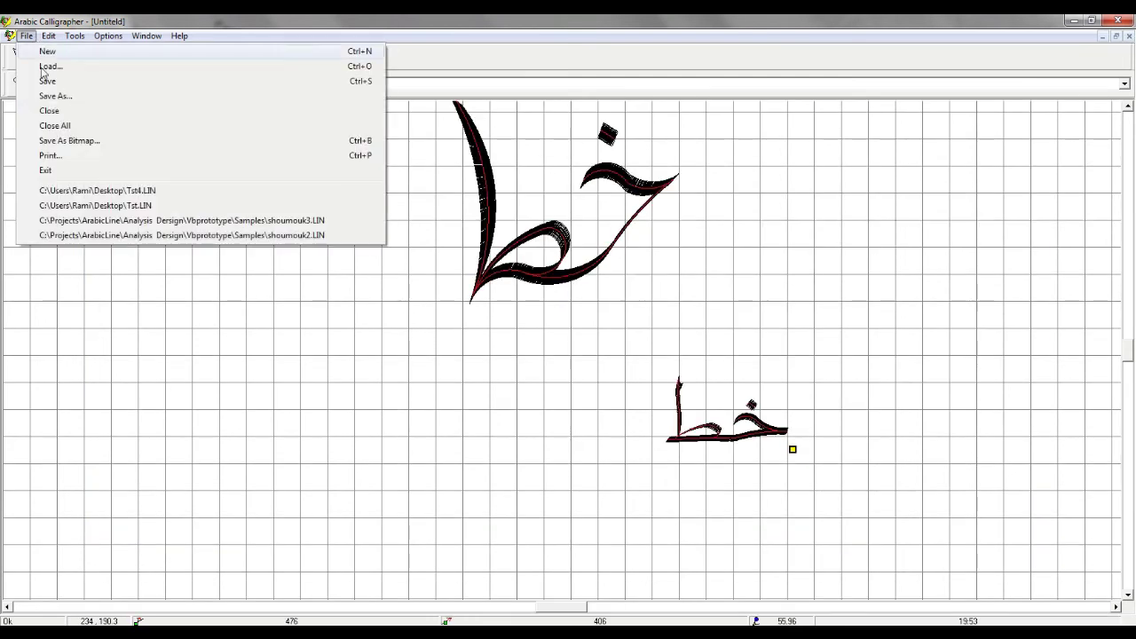
click(71, 140)
click(169, 195)
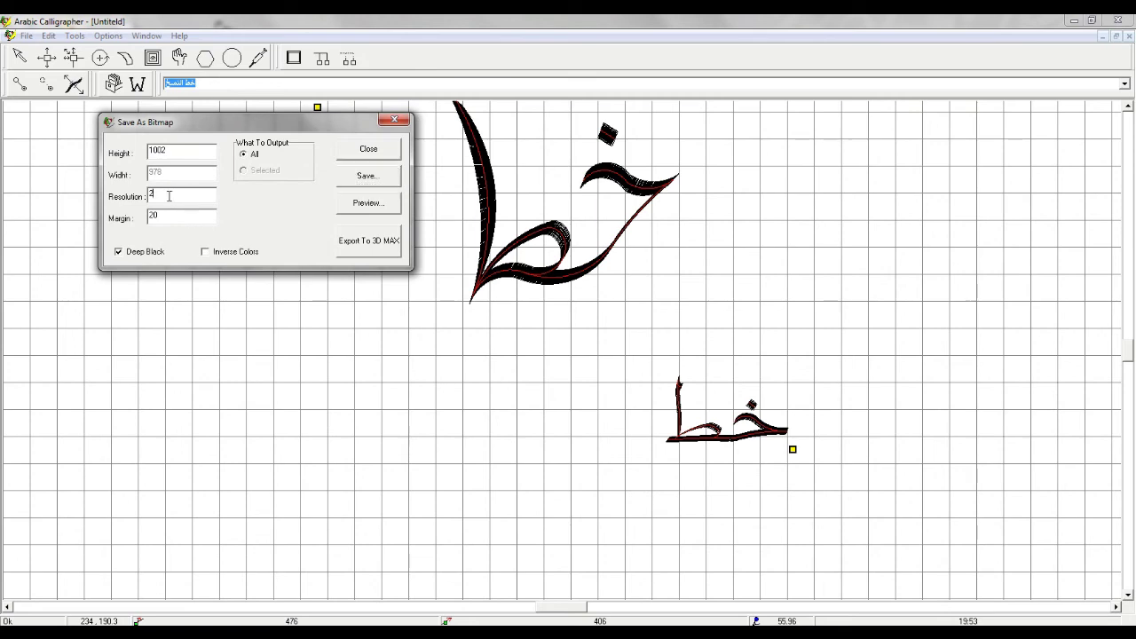
click(377, 178)
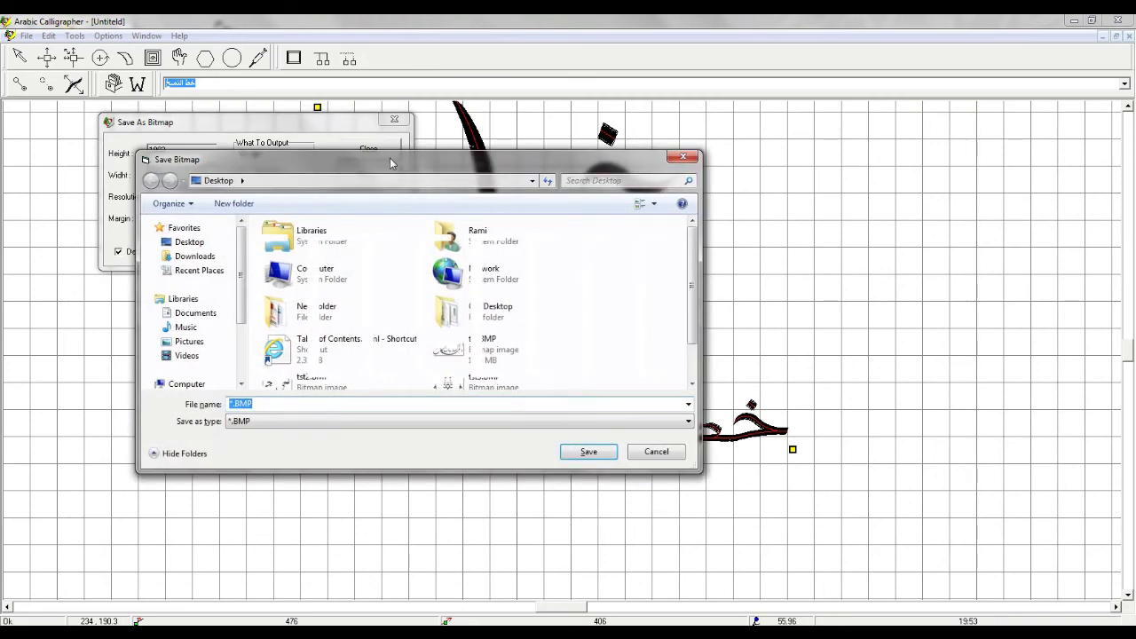
drag(390, 162, 423, 168)
click(264, 408)
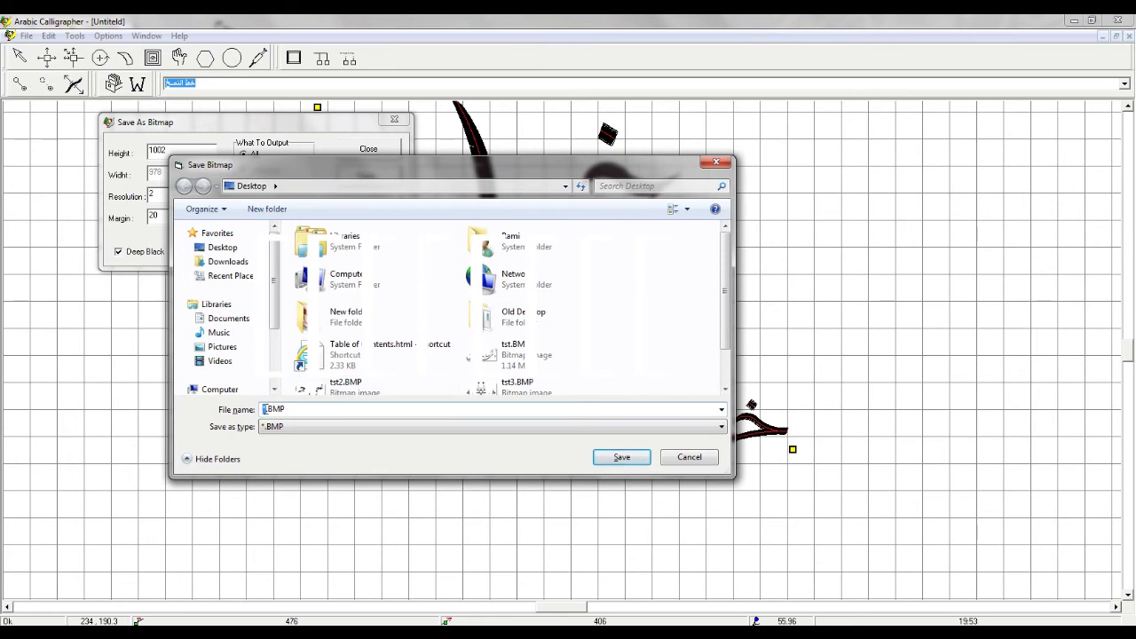
text(خط2)
click(621, 457)
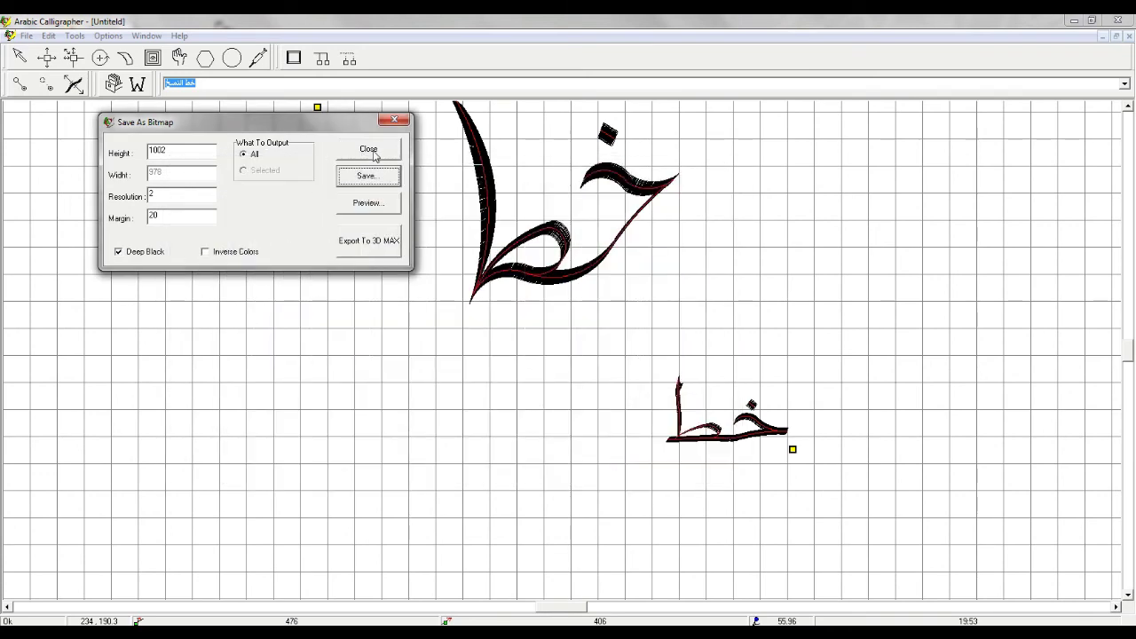
drag(333, 125, 346, 132)
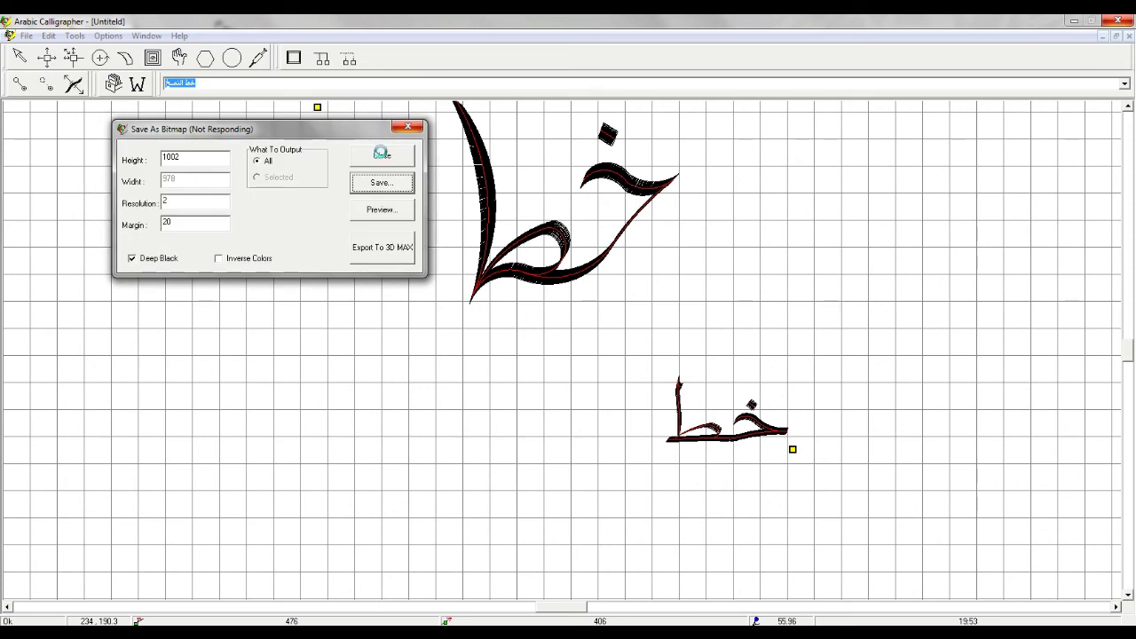
click(380, 153)
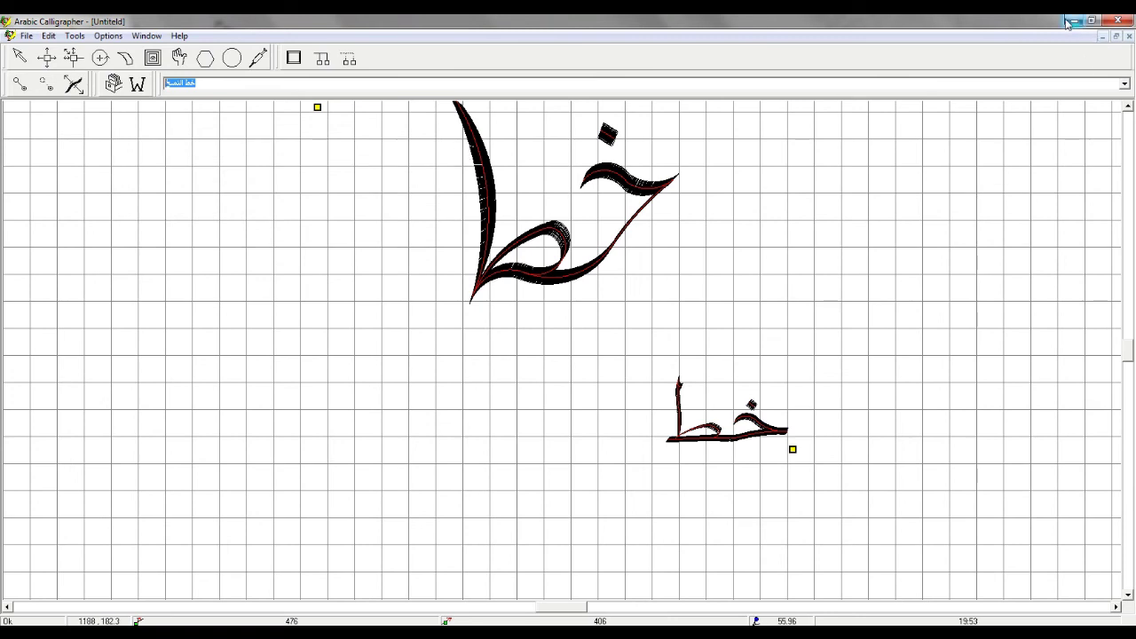
Switch to Paint and view the exported bitmaps خط1.BMP and خط2.BMP, down to the small word in the second.
click(1072, 20)
click(15, 38)
click(173, 68)
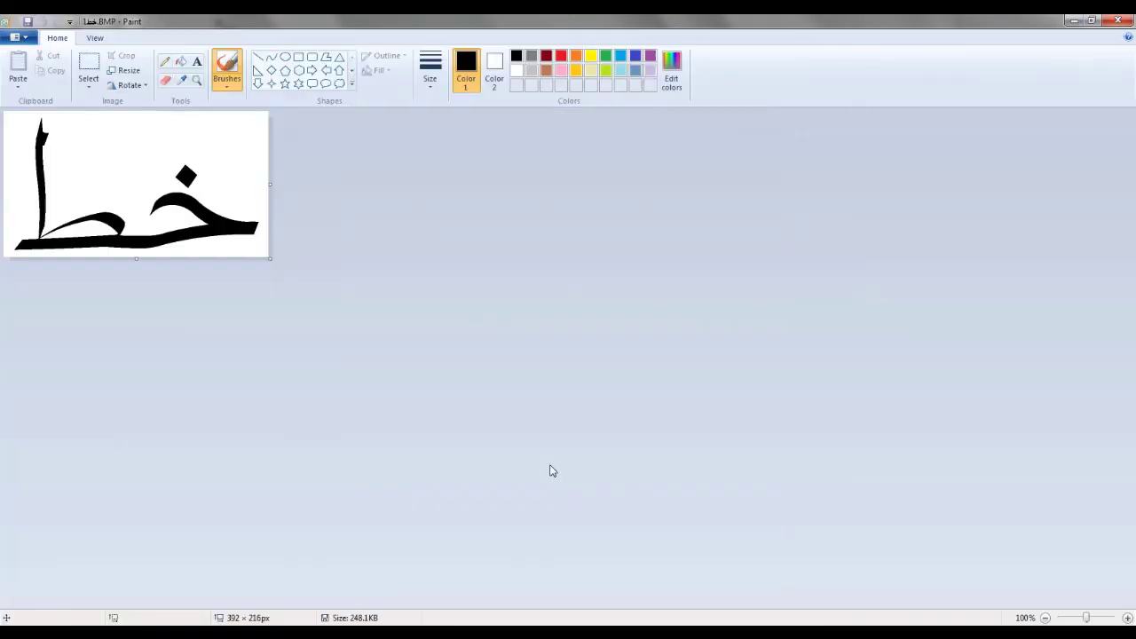
click(18, 37)
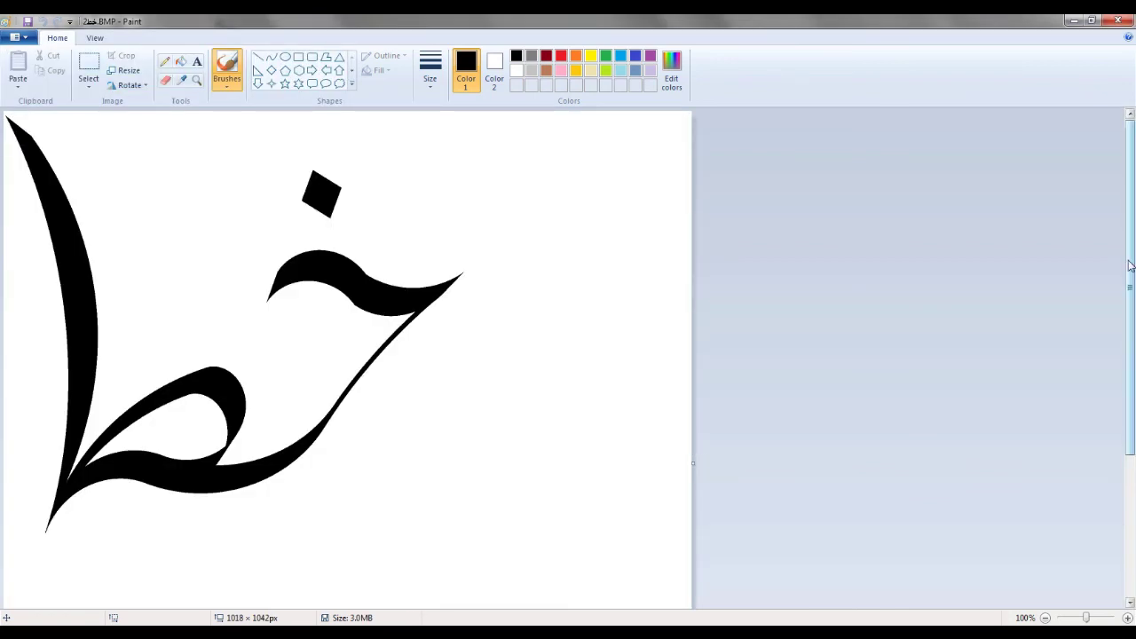
drag(1133, 276, 1132, 419)
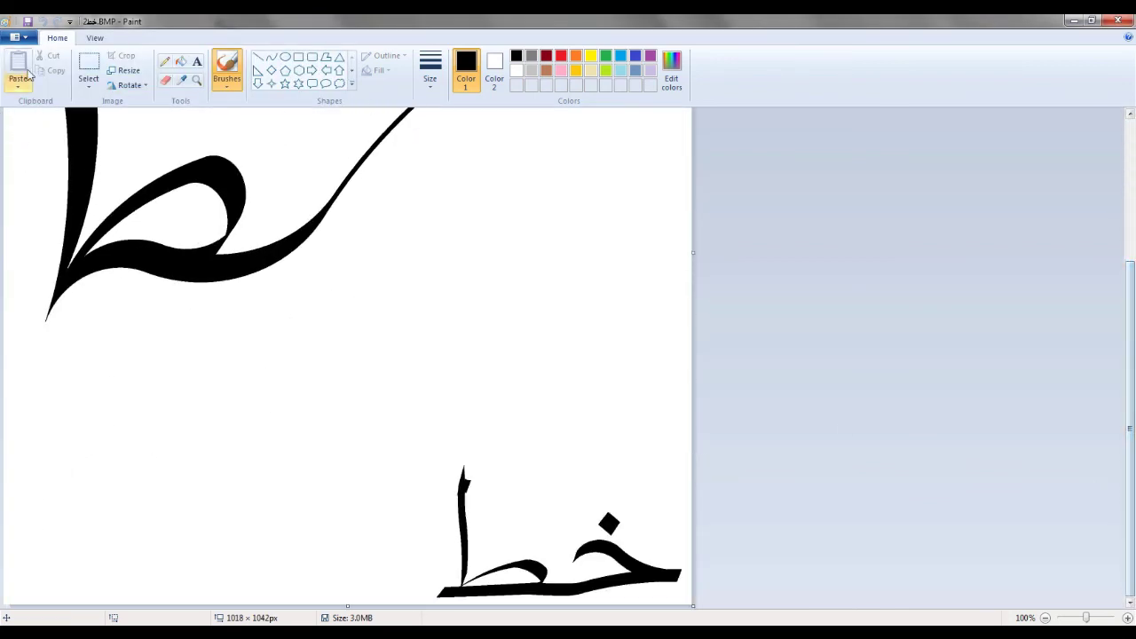
Copy the small generated word from the lower corner of خط2.BMP and reopen خط1.BMP.
click(88, 71)
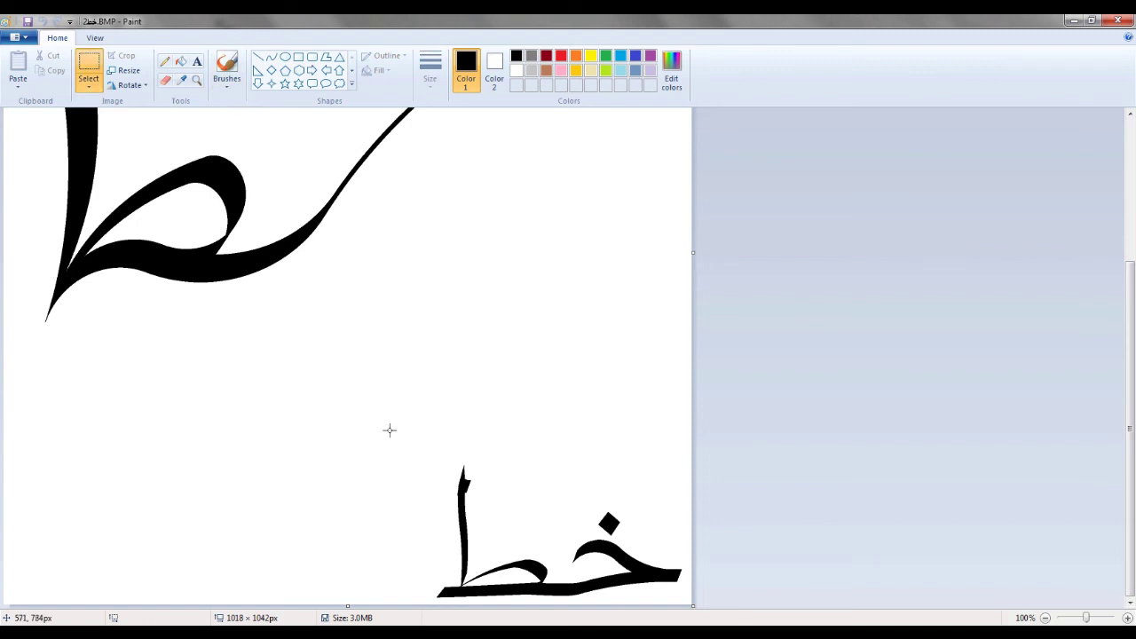
mouse_move(388, 429)
mouse_down()
mouse_move(639, 602)
mouse_move(687, 617)
mouse_up()
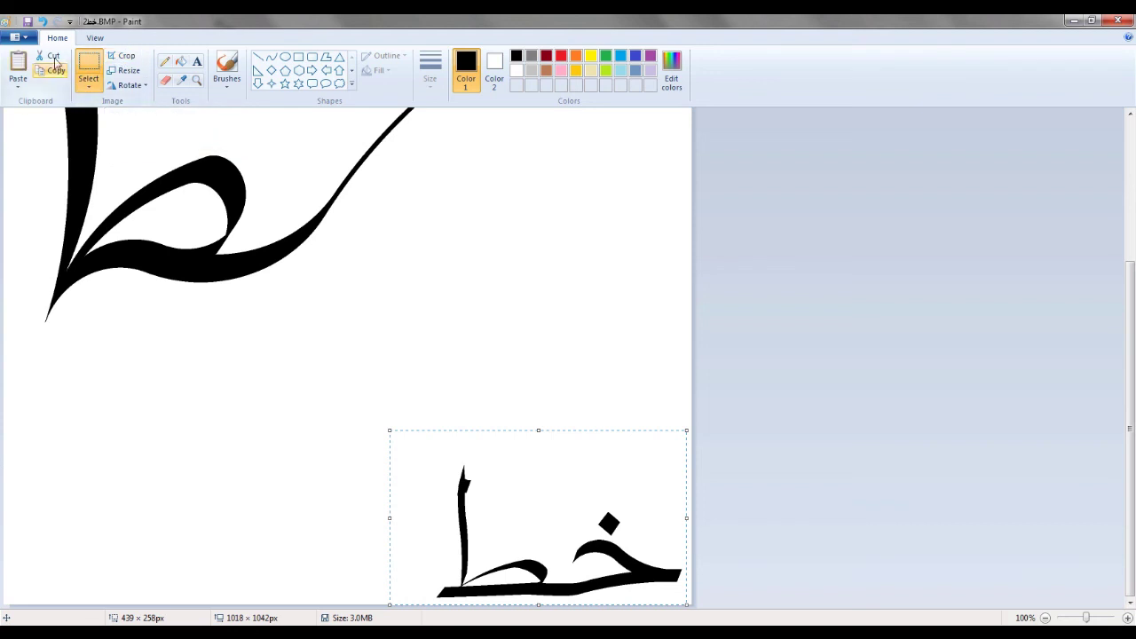
click(30, 40)
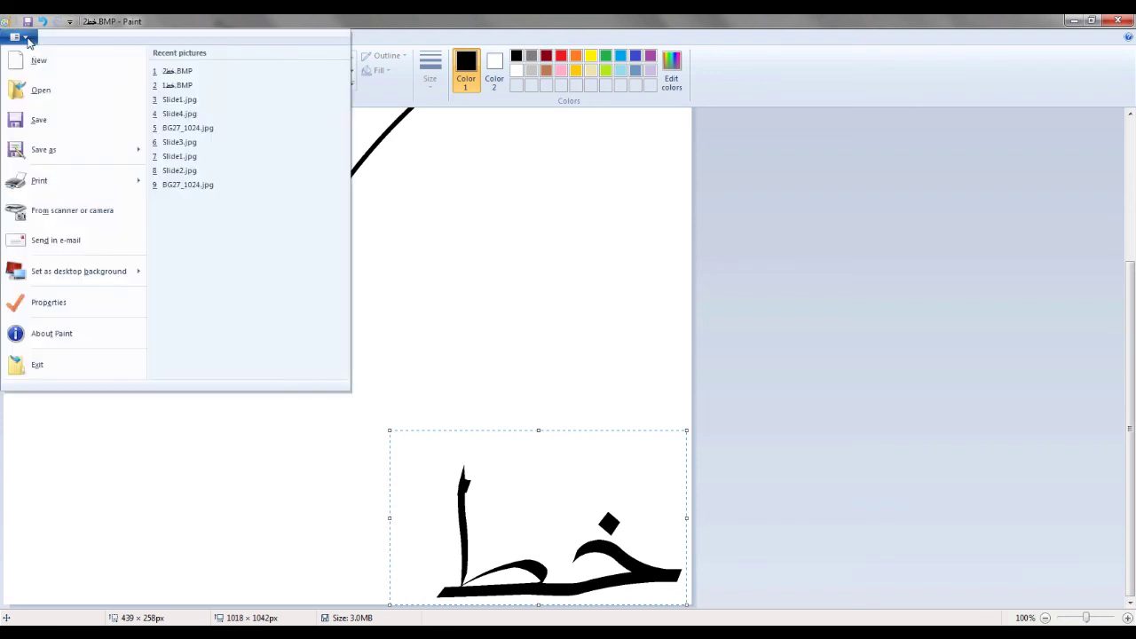
click(178, 86)
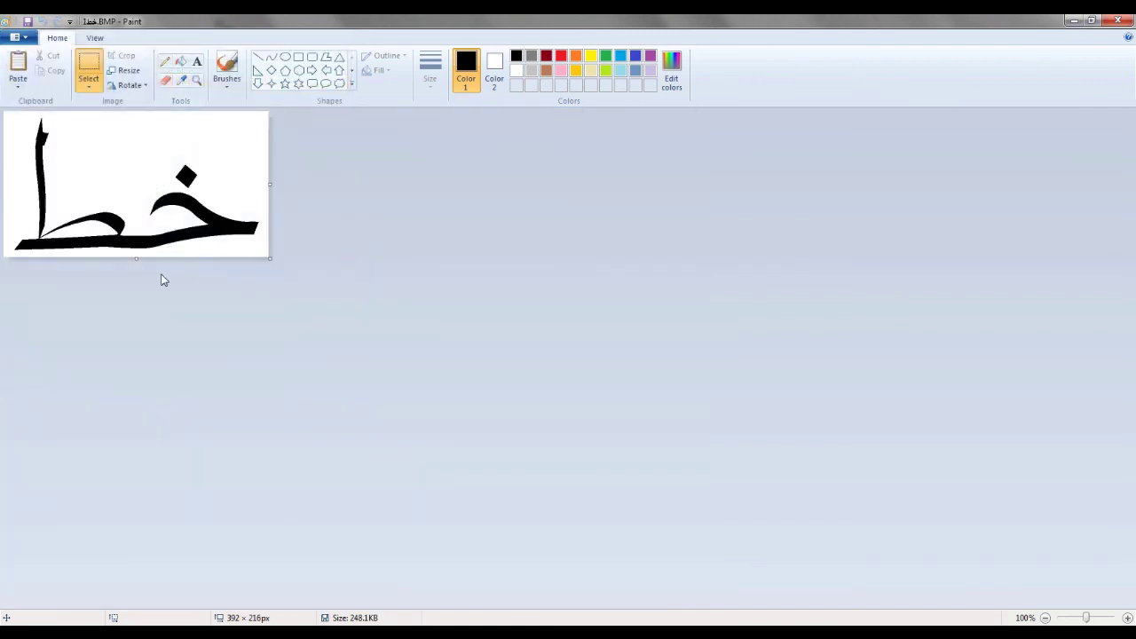
Extend the canvas of خط1.BMP downward to 570 px high and paste the copied word below the existing one.
drag(135, 257, 136, 497)
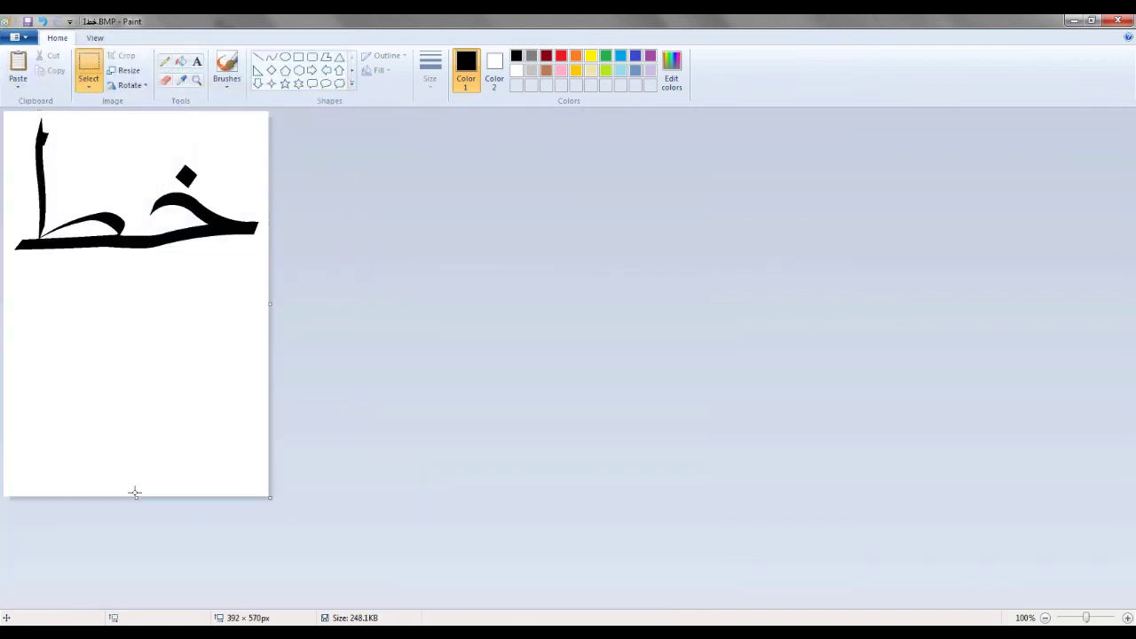
click(19, 78)
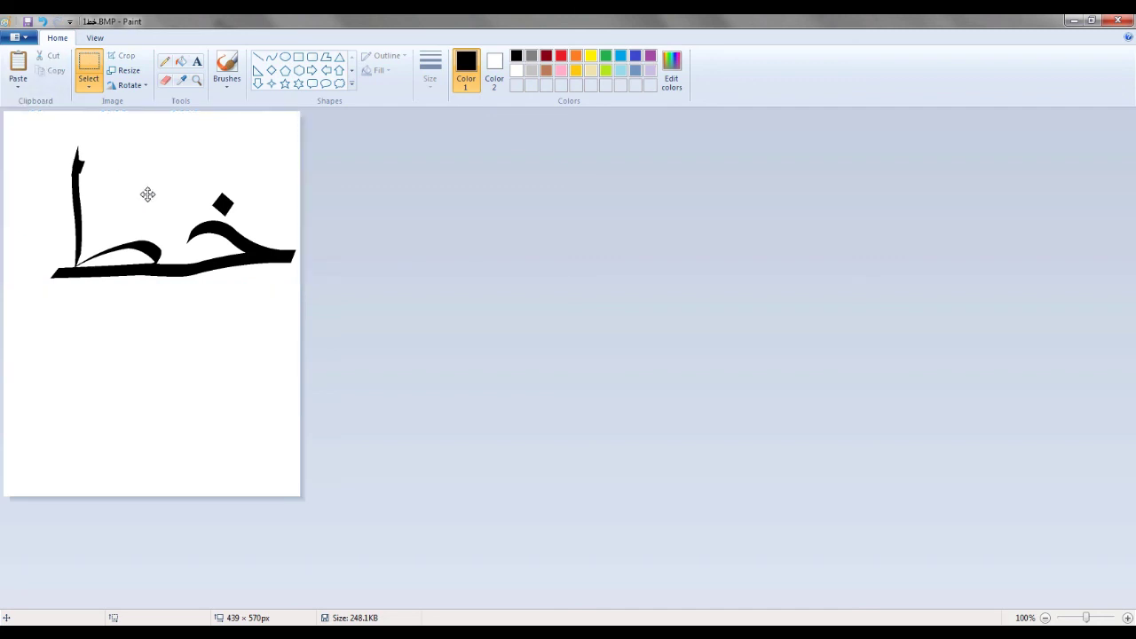
mouse_move(144, 193)
mouse_down()
mouse_move(136, 358)
mouse_move(116, 347)
mouse_up()
click(270, 181)
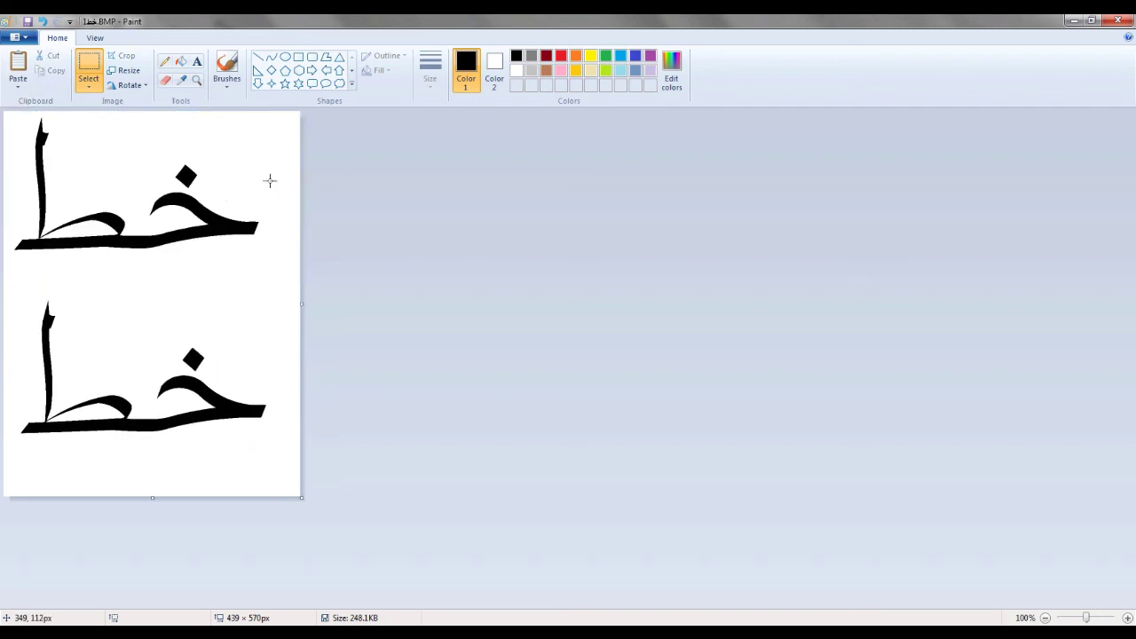